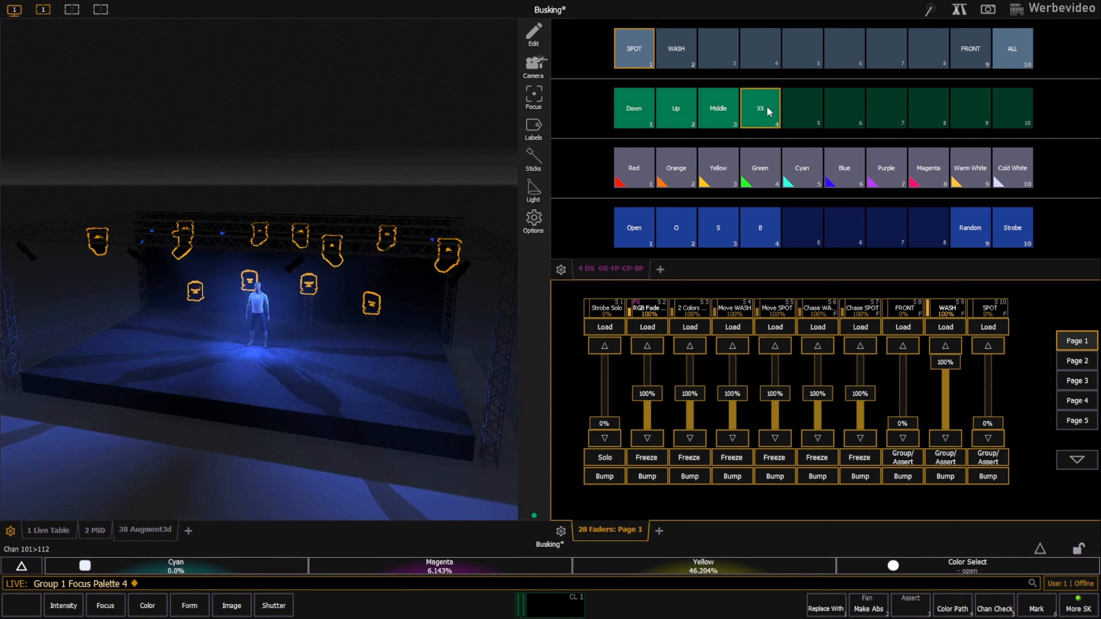
Apply the Cold White color palette and the S beam palette to the SPOT group.
{"action": "left_click", "coordinate": [1021, 179]}
{"action": "left_click", "coordinate": [723, 224]}
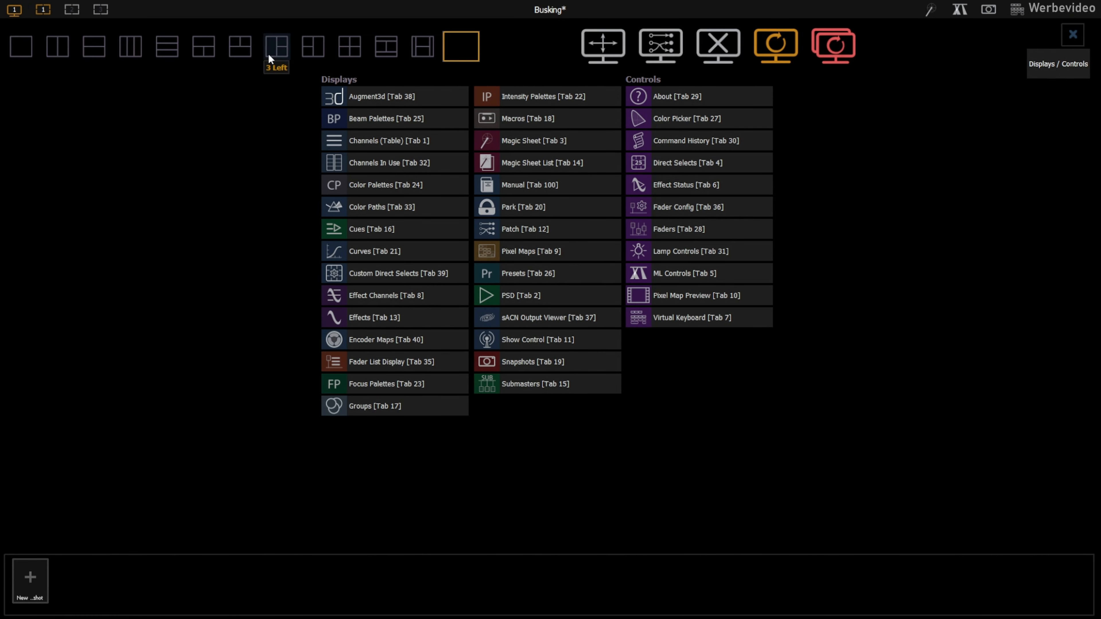
Set the workspace layout to 3 Left and open Direct Selects in the upper empty pane.
{"action": "left_click", "coordinate": [269, 55]}
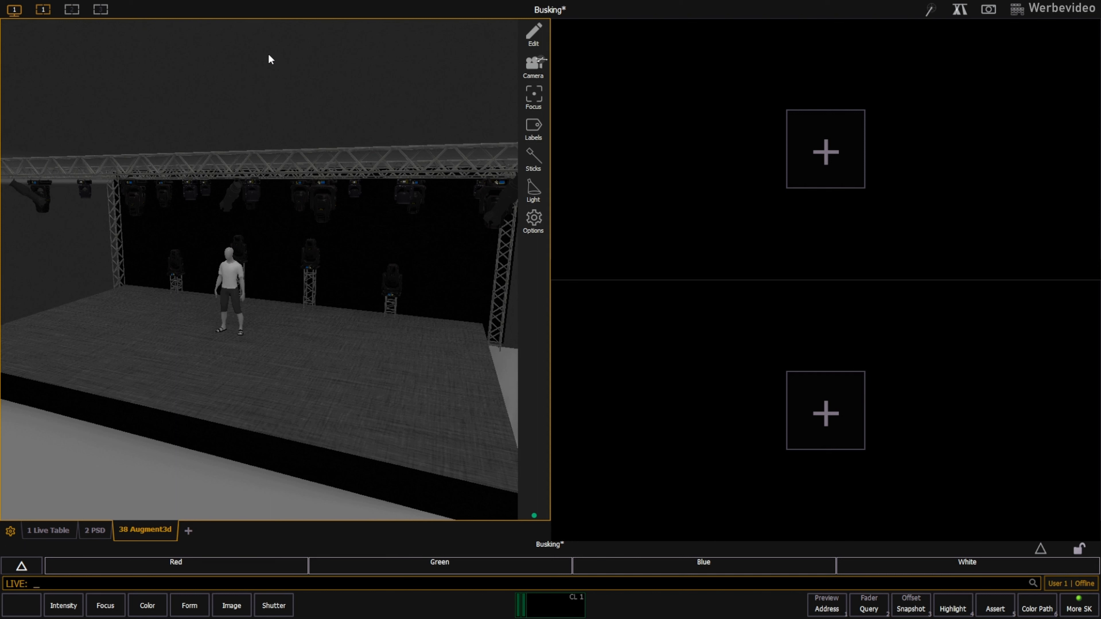
{"action": "left_click", "coordinate": [817, 169]}
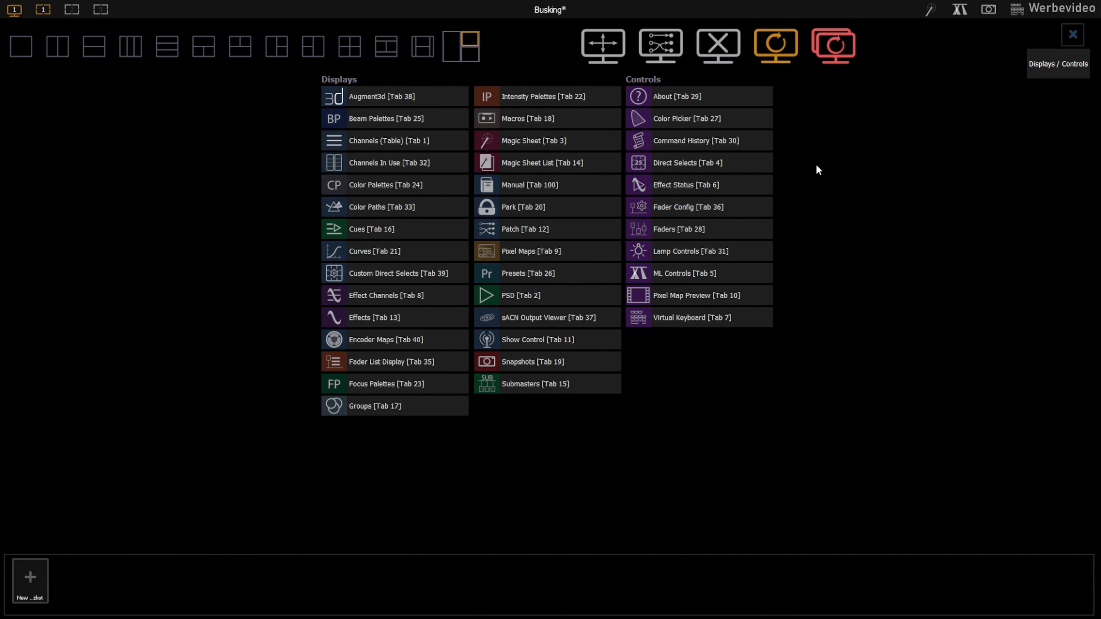
{"action": "left_click", "coordinate": [719, 164]}
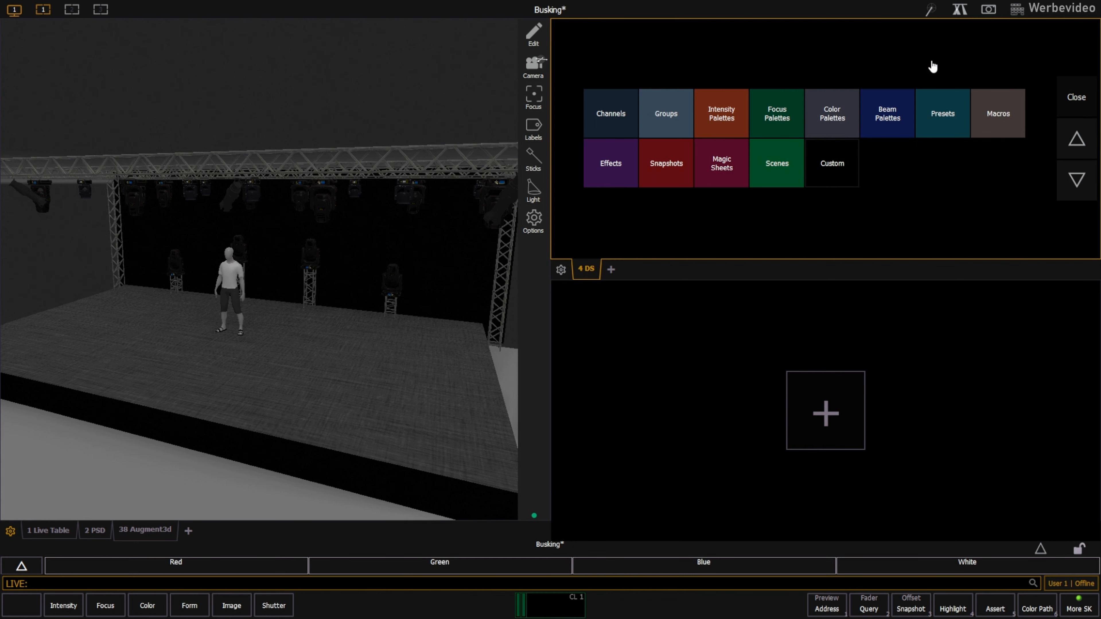
Split the direct selects display into four rows of ten buttons.
{"action": "key", "text": "F4"}
{"action": "key", "text": "F4"}
{"action": "key", "text": "F4"}
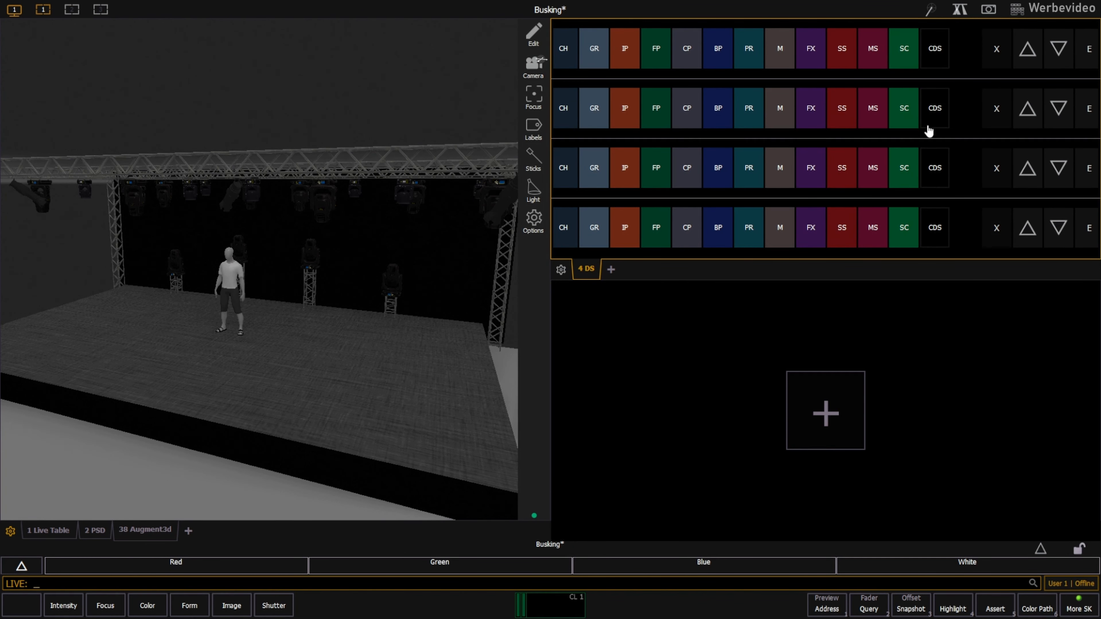
{"action": "scroll", "coordinate": [693, 197], "scroll_direction": "up", "scroll_amount": 2}
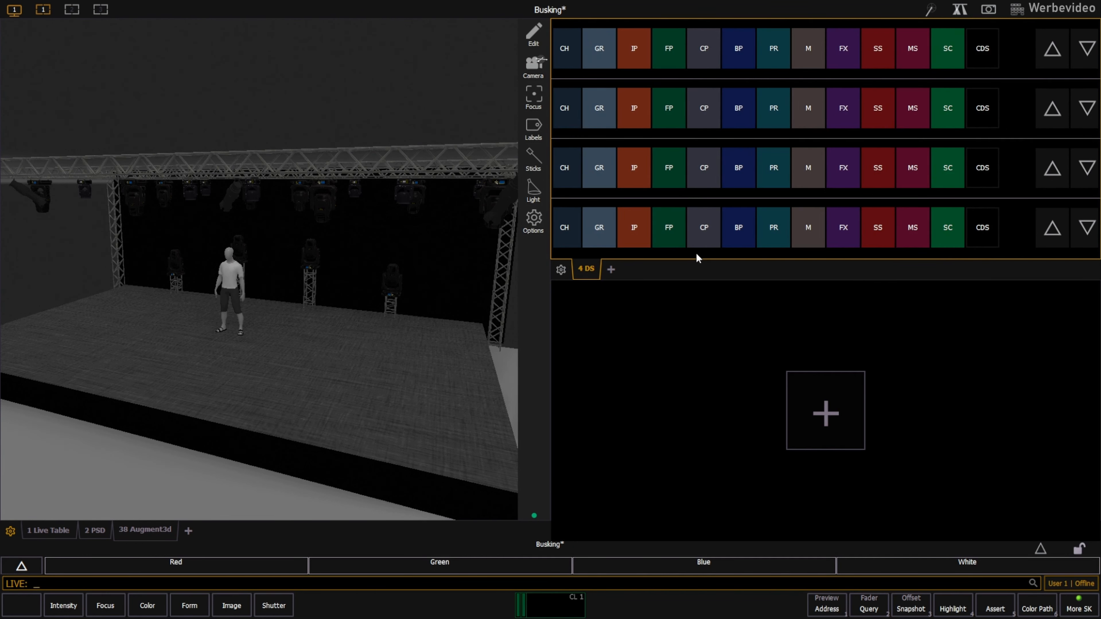
{"action": "scroll", "coordinate": [696, 252], "scroll_direction": "up", "scroll_amount": 1}
{"action": "scroll", "coordinate": [696, 178], "scroll_direction": "up", "scroll_amount": 1}
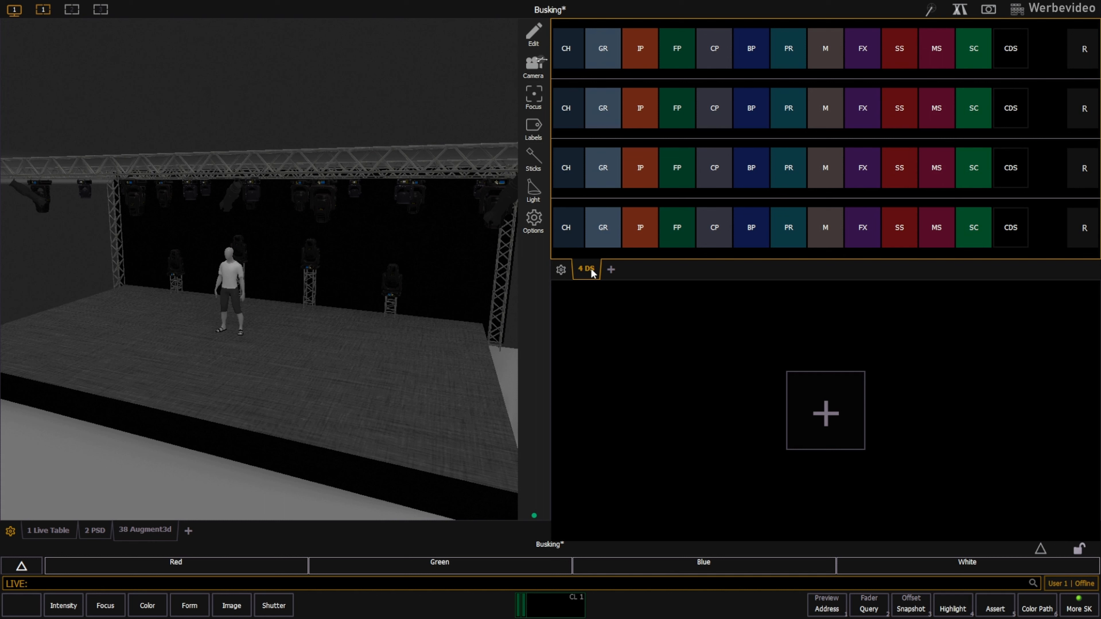
Assign groups, focus palettes, color palettes and beam palettes to the four direct select rows, in that order.
{"action": "left_click", "coordinate": [608, 48]}
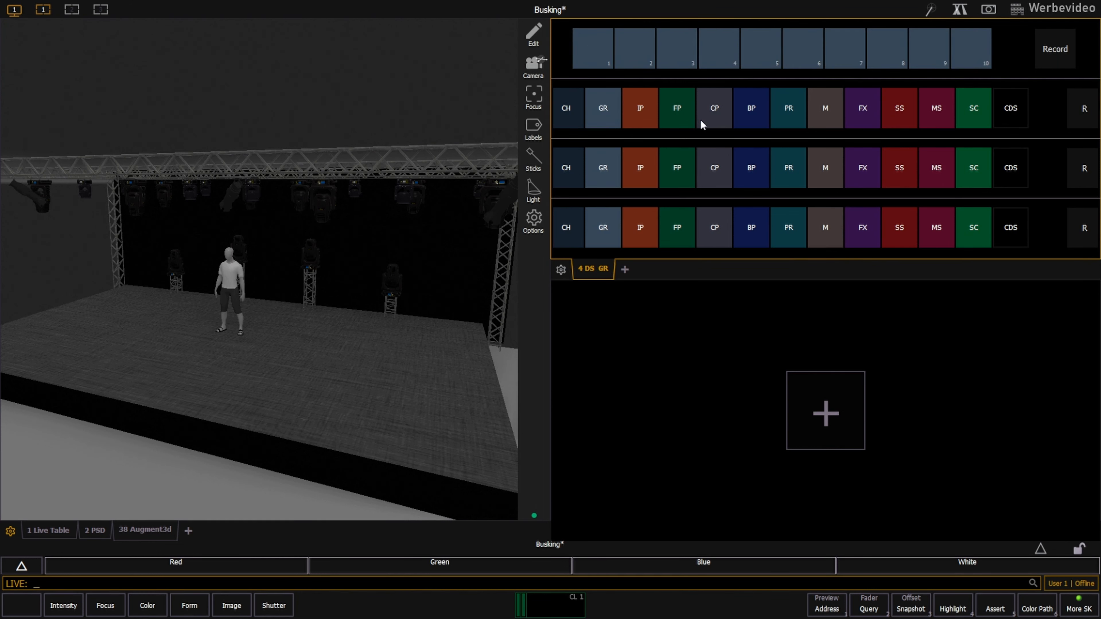
{"action": "left_click", "coordinate": [681, 110]}
{"action": "left_click", "coordinate": [709, 169]}
{"action": "left_click", "coordinate": [747, 227]}
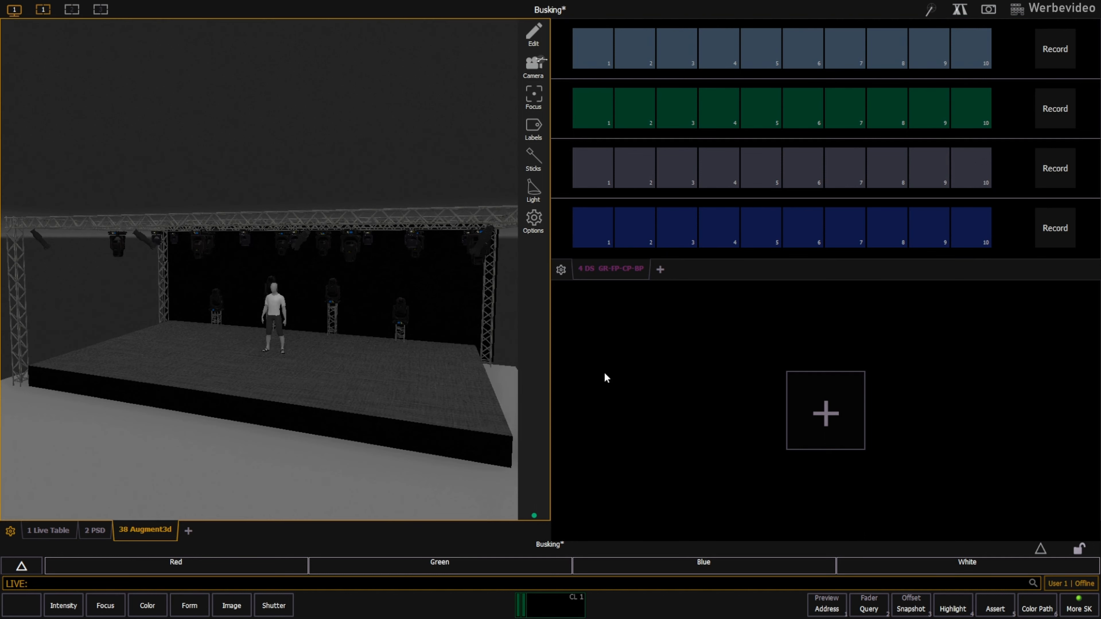
Record channels 101 thru 112 as Group 1 and label it SPOT.
{"action": "type", "text": "101t112"}
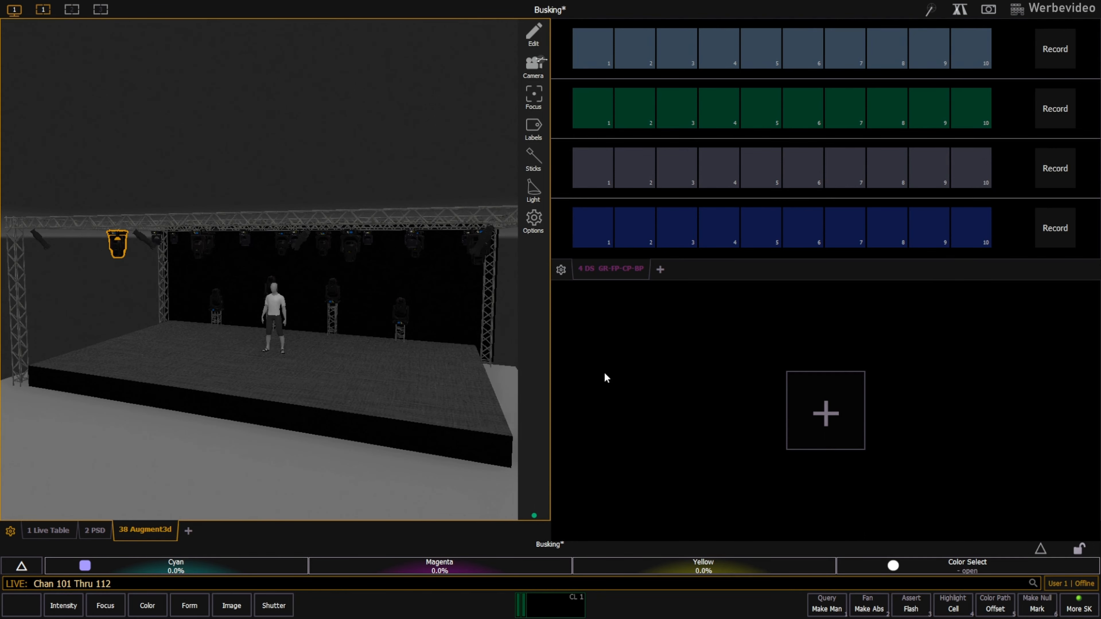
{"action": "type", "text": "rd"}
{"action": "left_click", "coordinate": [595, 45]}
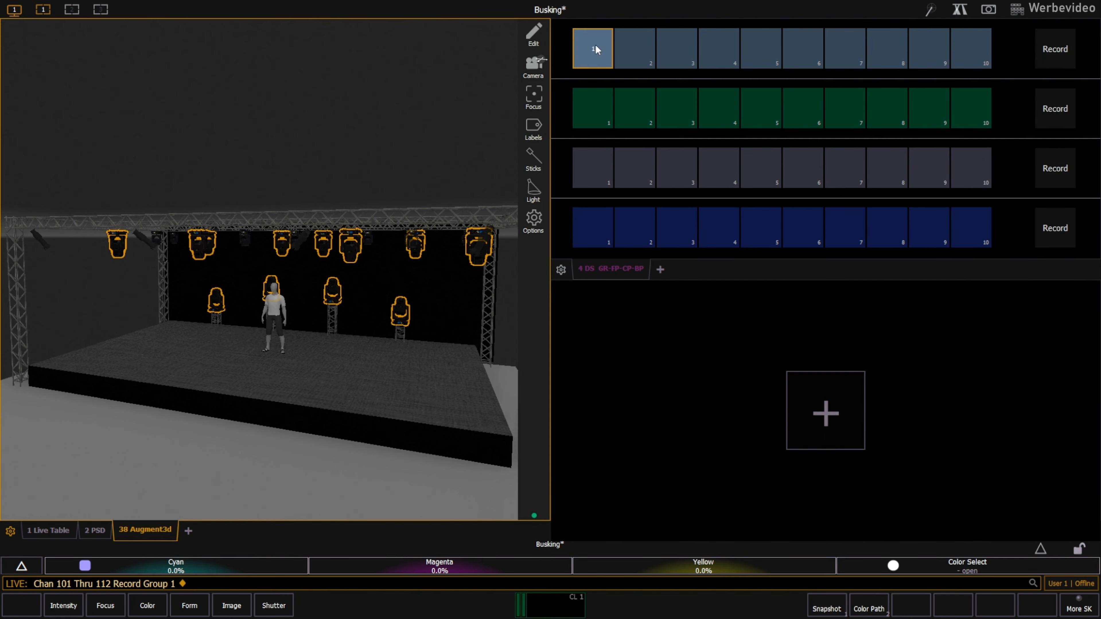
{"action": "key", "text": "l"}
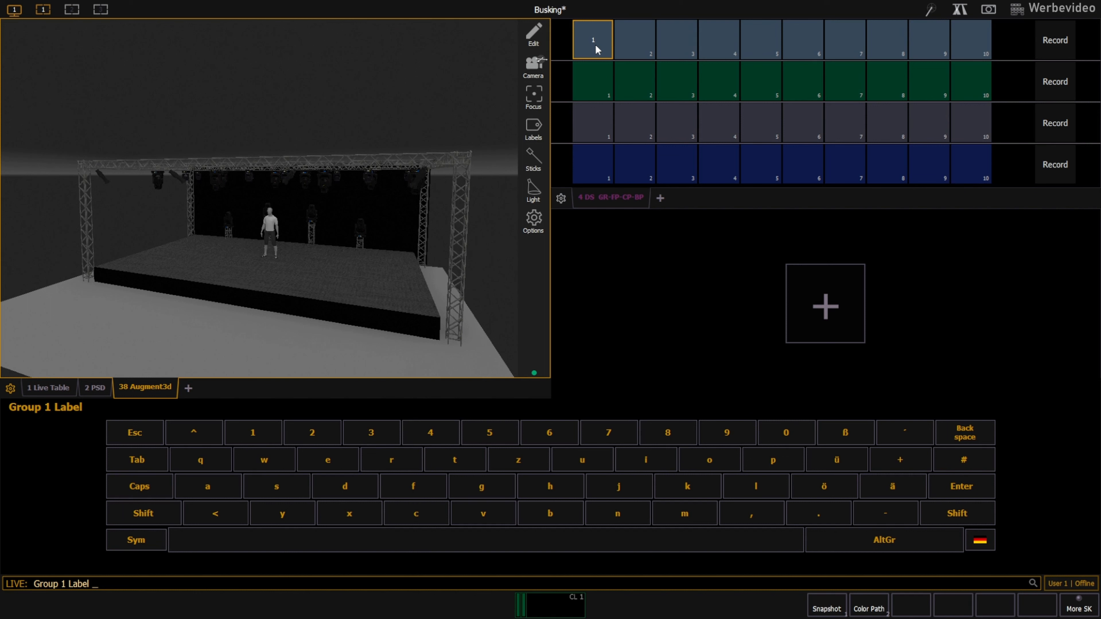
{"action": "type", "text": "SPOT"}
{"action": "key", "text": "Return"}
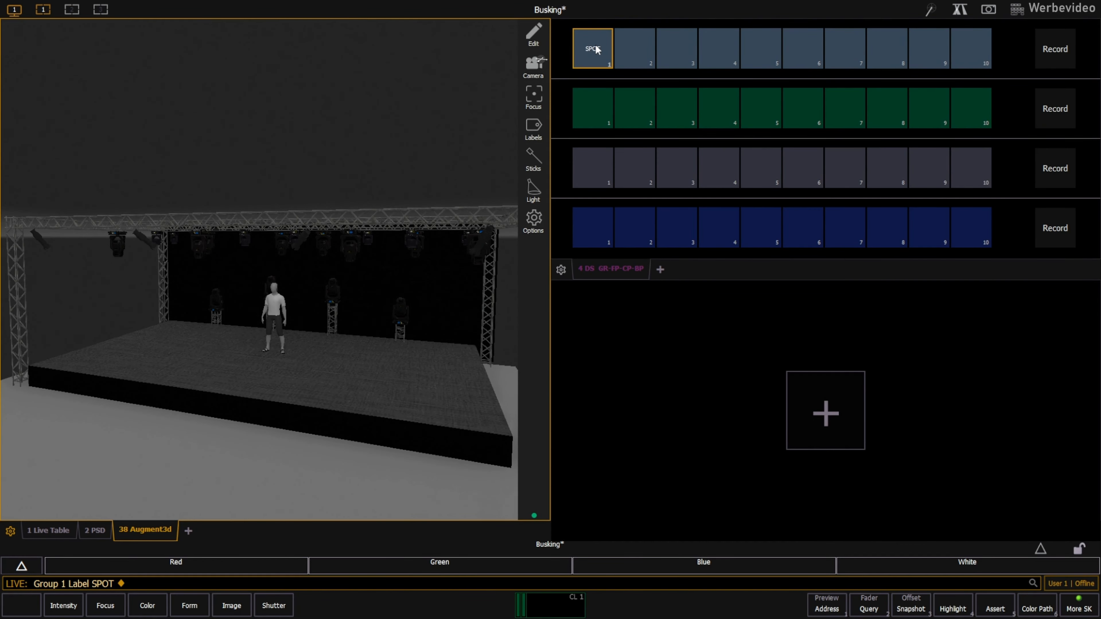
Record channels 201 thru 208 as Group 2 and label it WASH.
{"action": "left_click", "coordinate": [595, 48]}
{"action": "type", "text": "t208"}
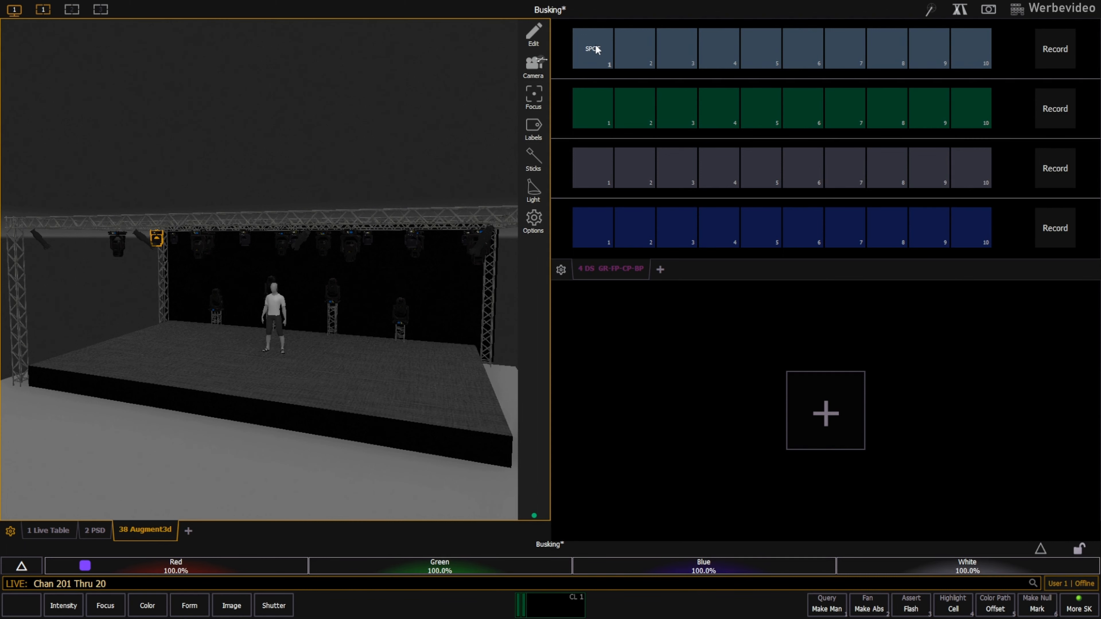
{"action": "left_click", "coordinate": [1058, 49]}
{"action": "left_click", "coordinate": [633, 48]}
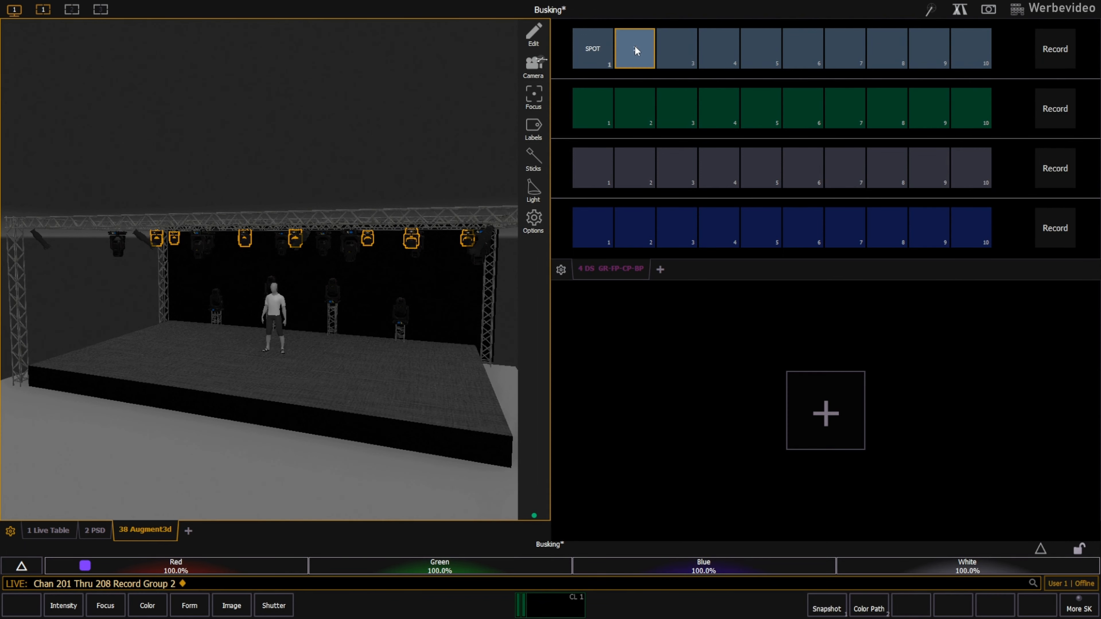
{"action": "type", "text": "l WASH"}
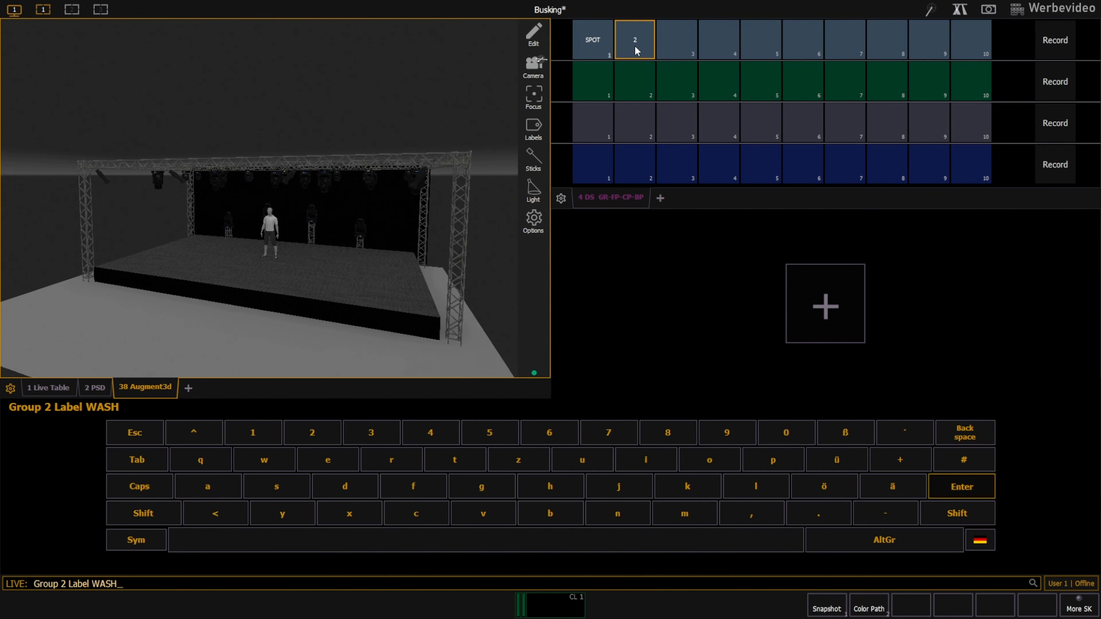
{"action": "key", "text": "Return"}
Record channels 1 thru 4 as Group 9 and label it FRONT.
{"action": "type", "text": "1t4"}
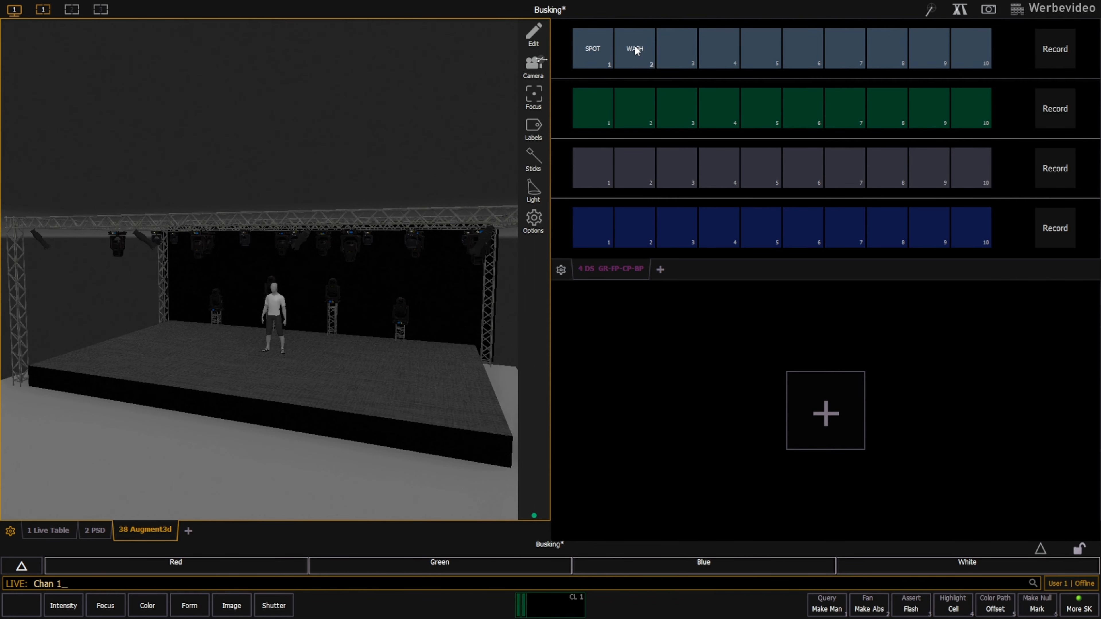
{"action": "left_click", "coordinate": [1054, 48]}
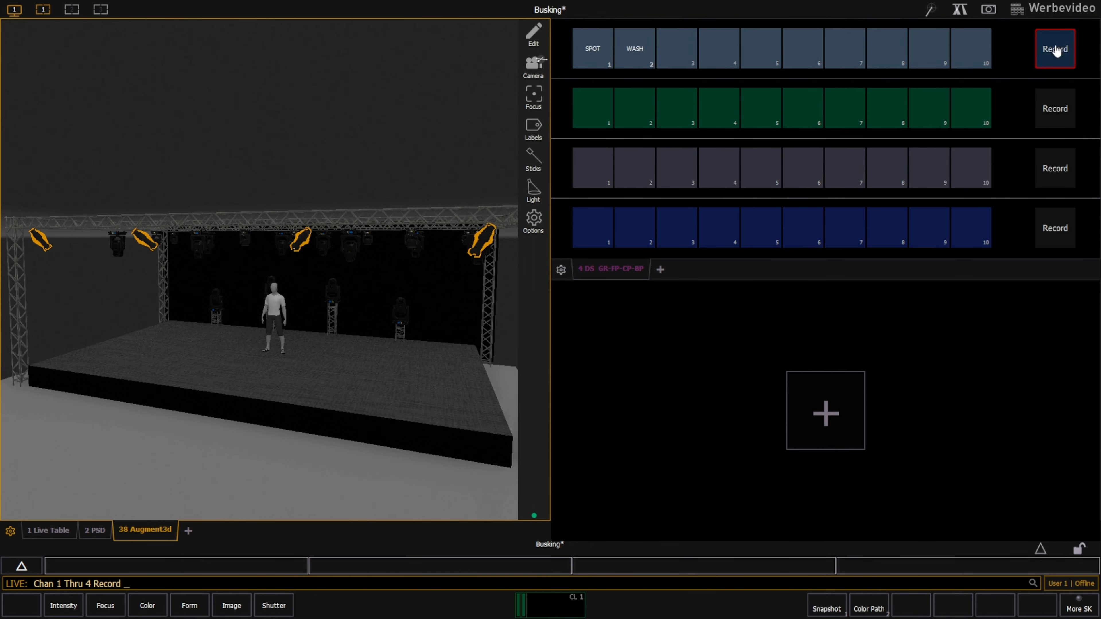
{"action": "left_click", "coordinate": [929, 48]}
{"action": "type", "text": "l FRONT"}
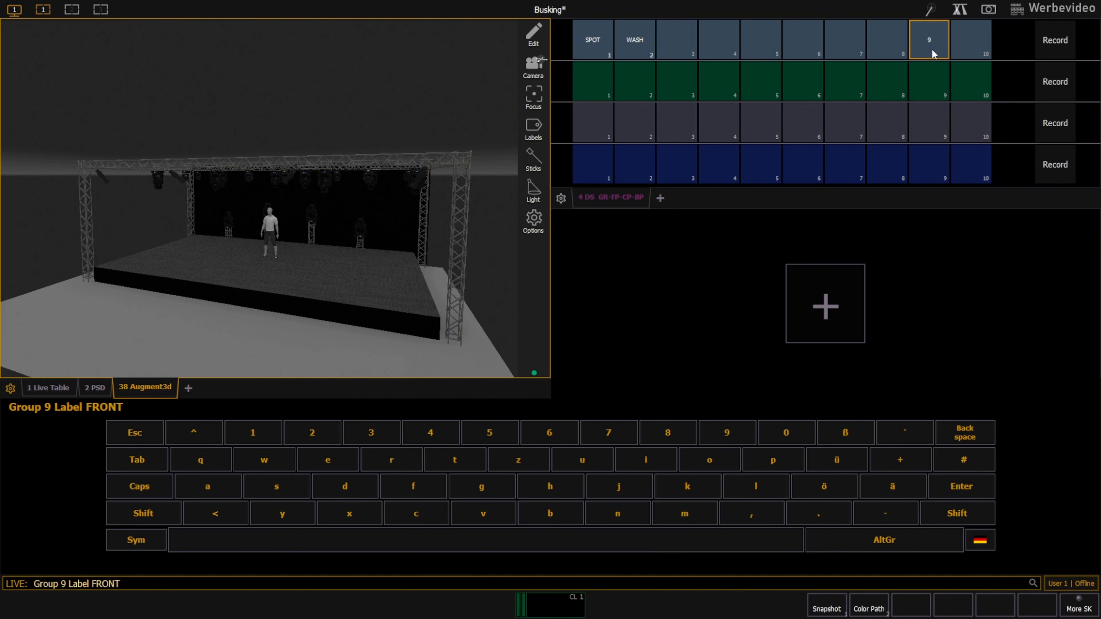
{"action": "key", "text": "Return"}
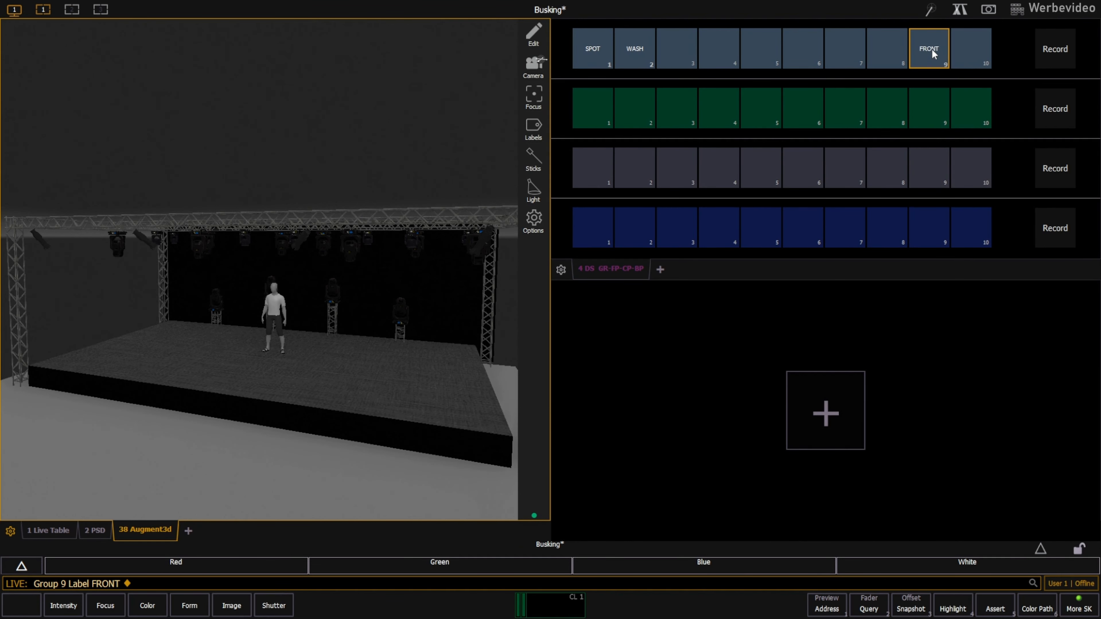
Record channels 101 thru 112 plus 201 thru 208 as Group 10 and label it ALL.
{"action": "type", "text": "101"}
{"action": "type", "text": "t112"}
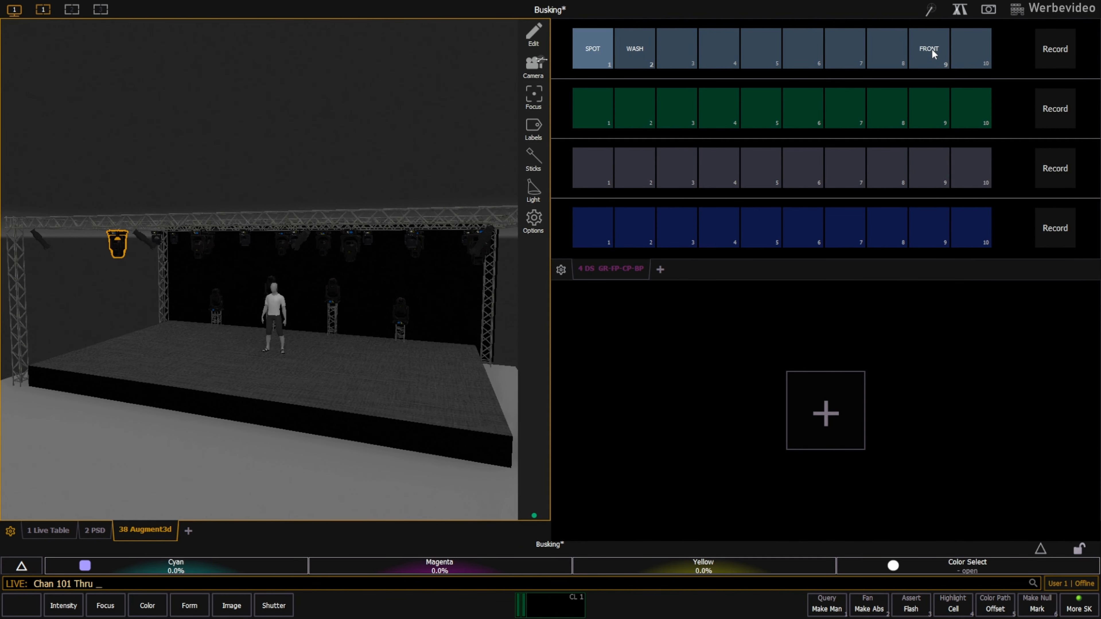
{"action": "key", "text": "plus"}
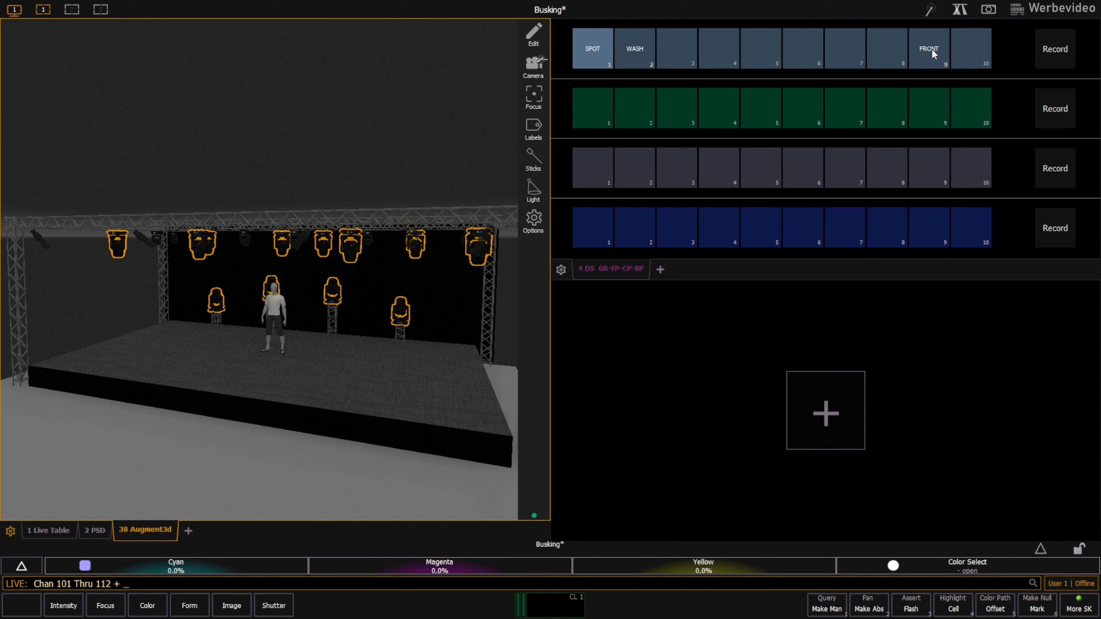
{"action": "type", "text": "201t208"}
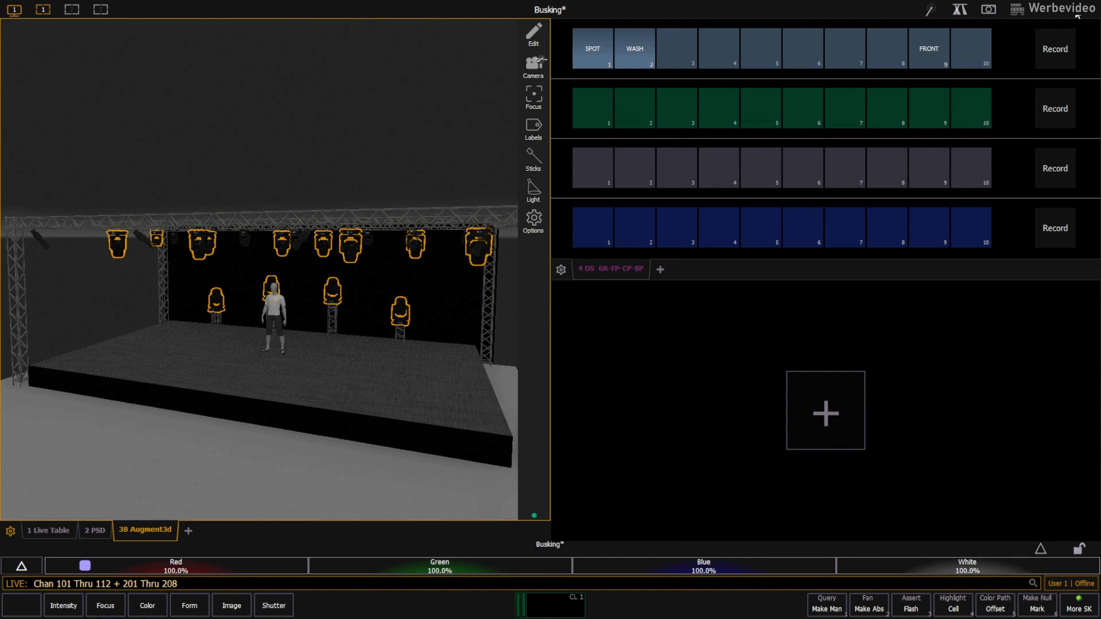
{"action": "left_click", "coordinate": [1051, 48]}
{"action": "left_click", "coordinate": [960, 47]}
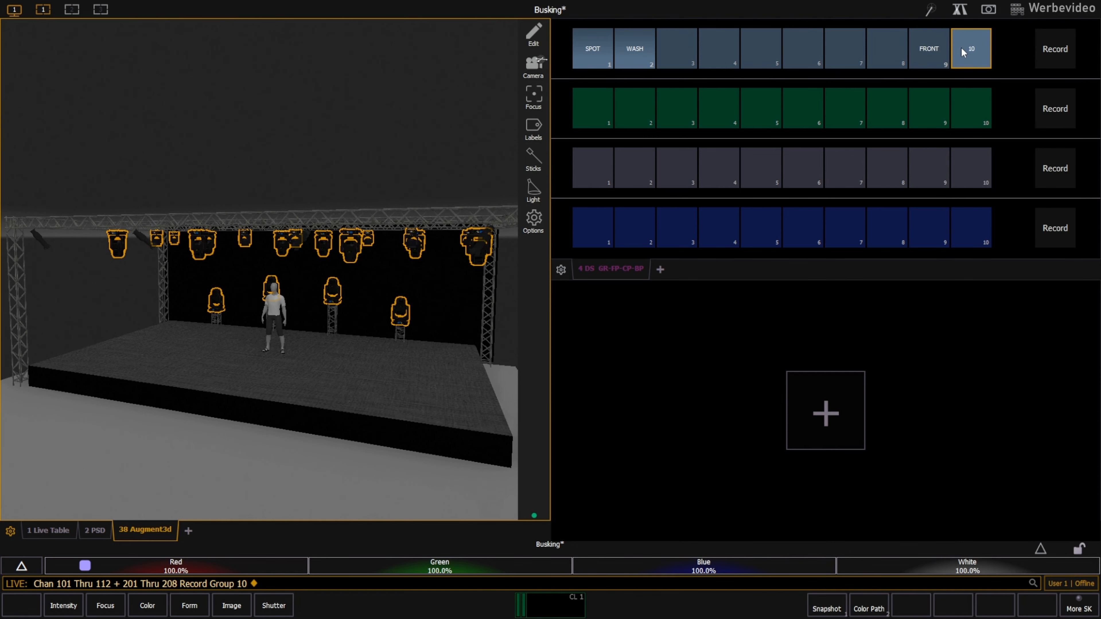
{"action": "type", "text": "l ALL"}
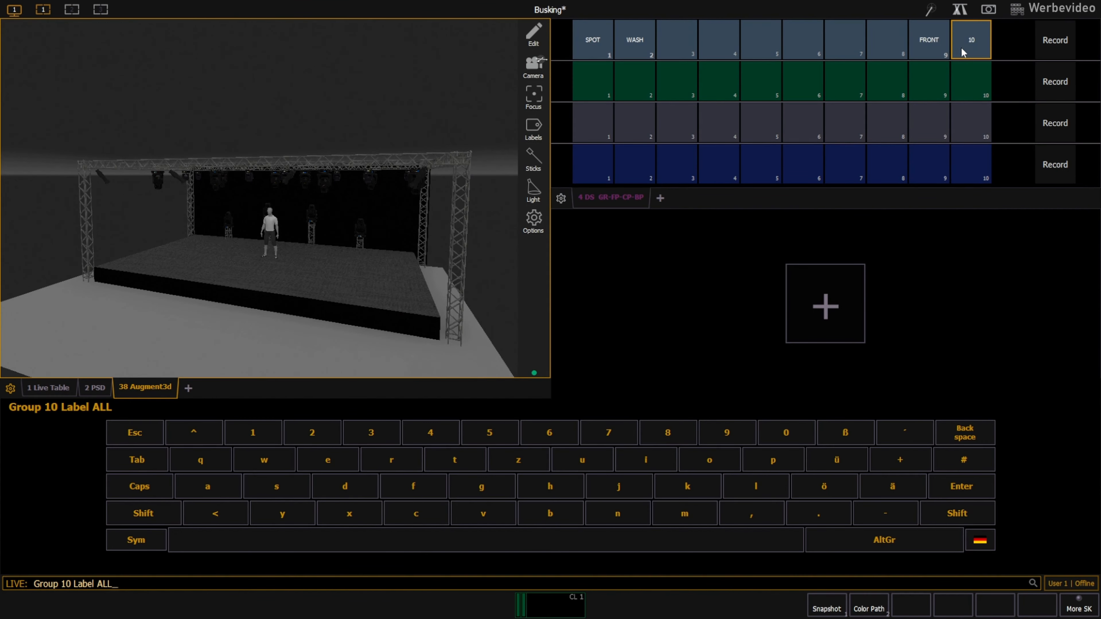
{"action": "key", "text": "Return"}
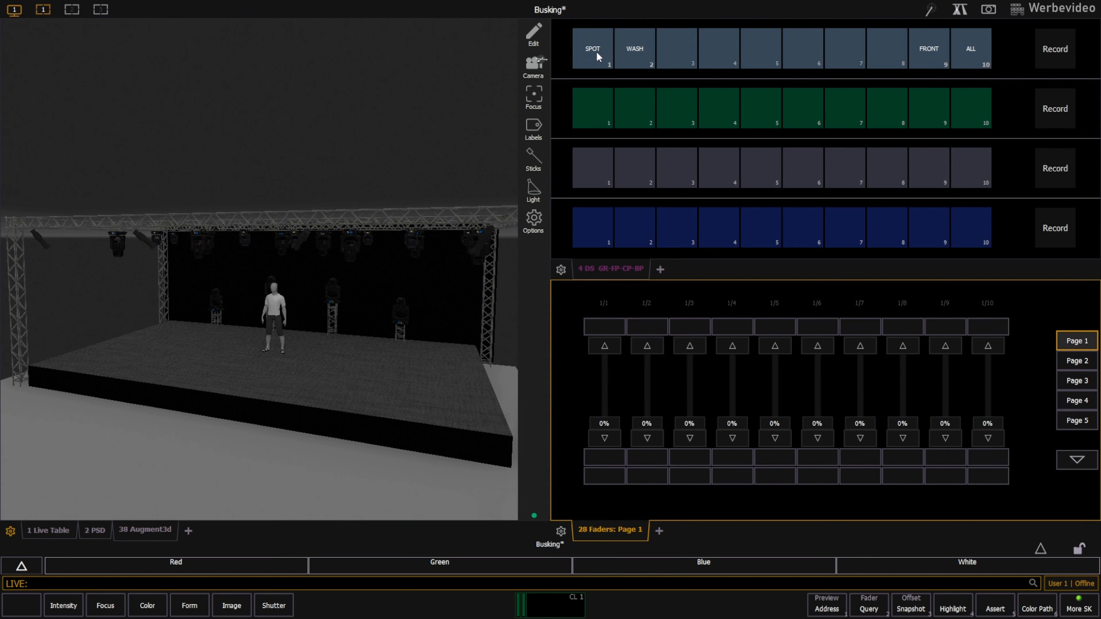
Record the SPOT group as submaster 10 and label the submaster SPOT.
{"action": "left_click", "coordinate": [596, 50]}
{"action": "type", "text": "roup 1 Record"}
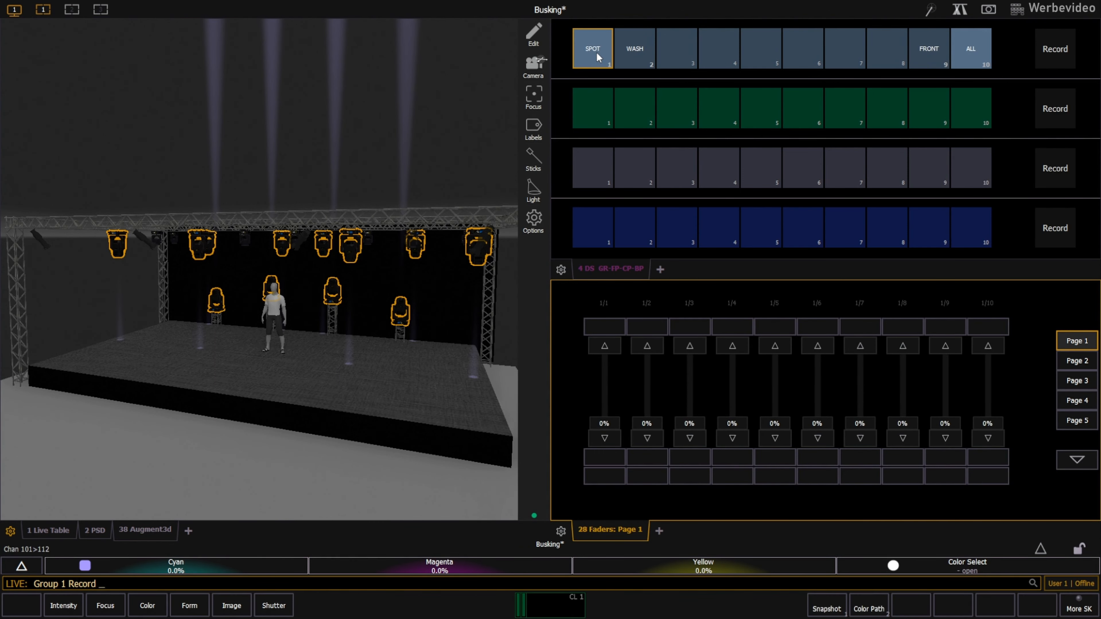
{"action": "type", "text": "s10"}
{"action": "key", "text": "Return"}
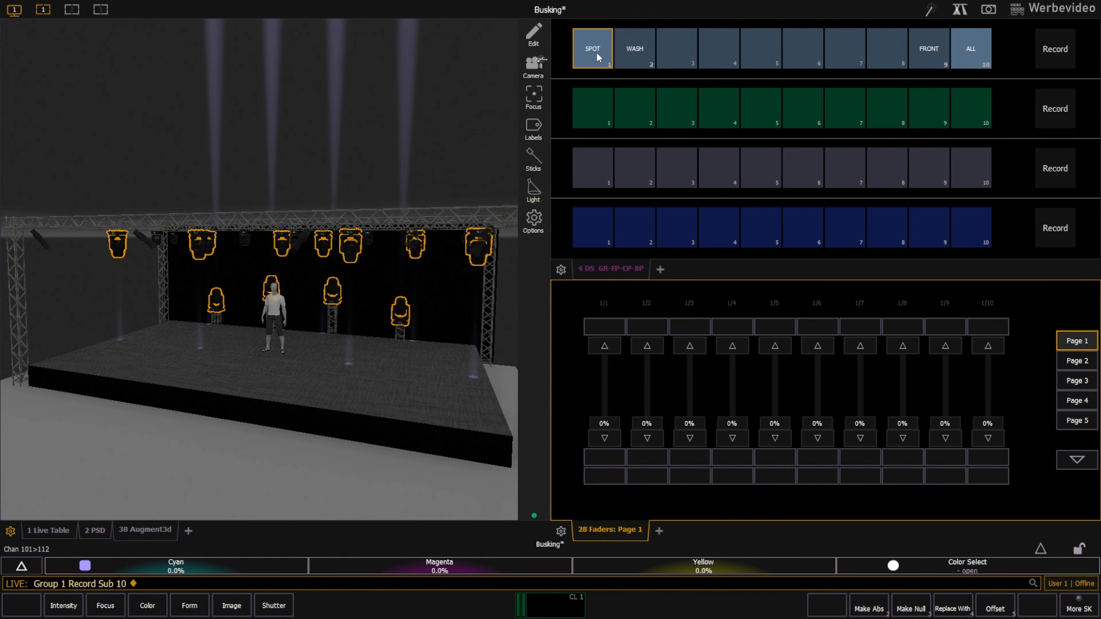
{"action": "type", "text": "l "}
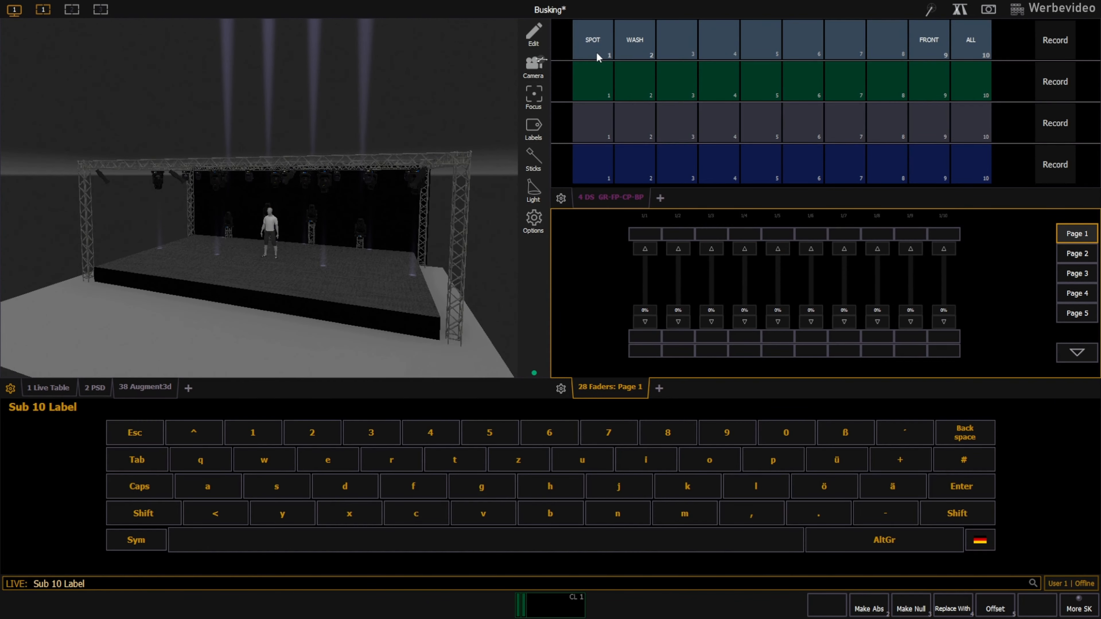
{"action": "type", "text": "SPOT"}
{"action": "key", "text": "Return"}
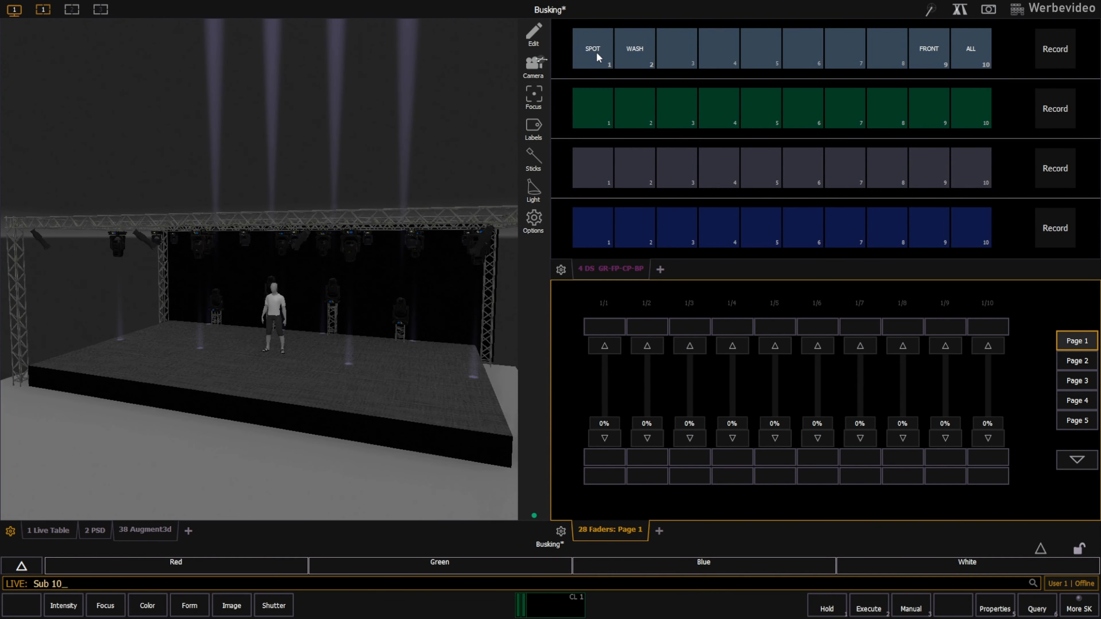
Record the WASH group as submaster 9 and label the submaster WASH.
{"action": "left_click", "coordinate": [629, 58]}
{"action": "type", "text": "rup 2 Record "}
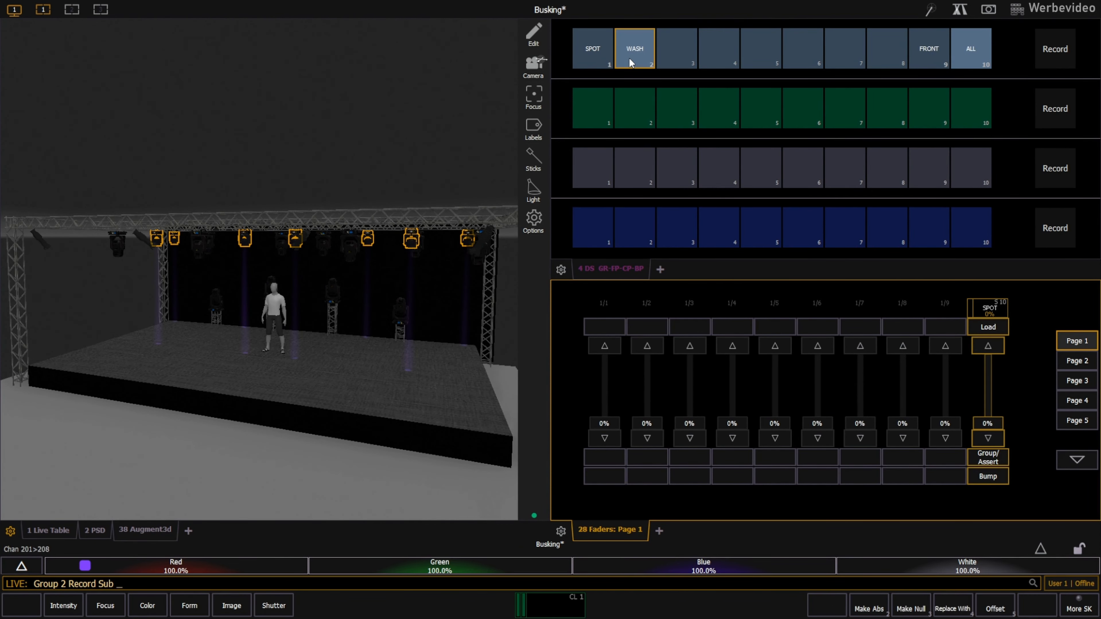
{"action": "type", "text": "9"}
{"action": "key", "text": "Return"}
{"action": "type", "text": "l "}
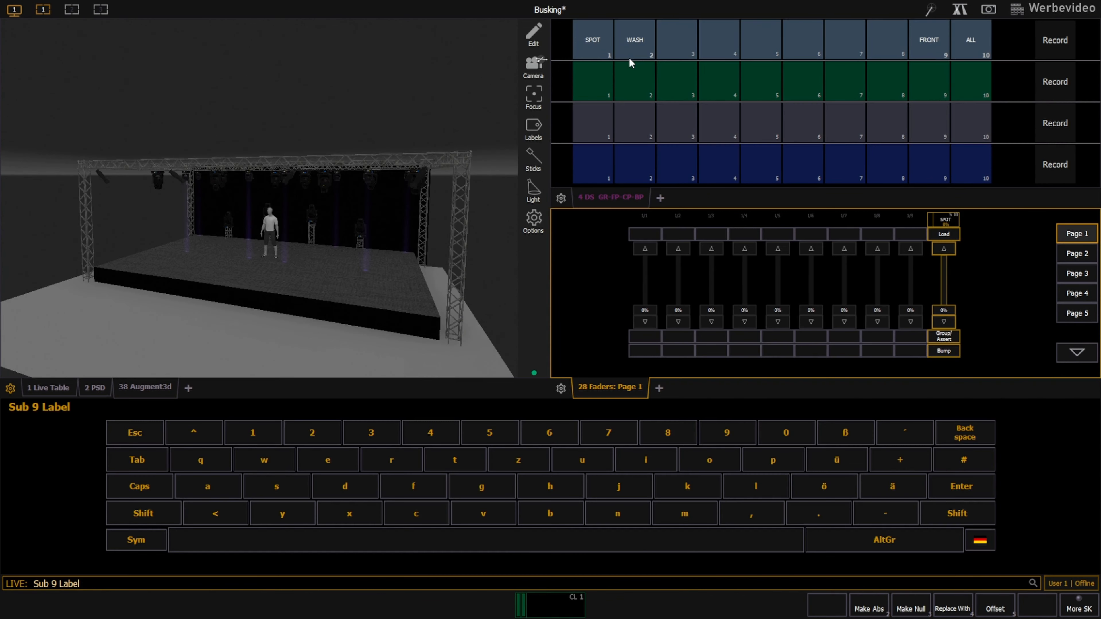
{"action": "type", "text": "WASH"}
{"action": "key", "text": "Return"}
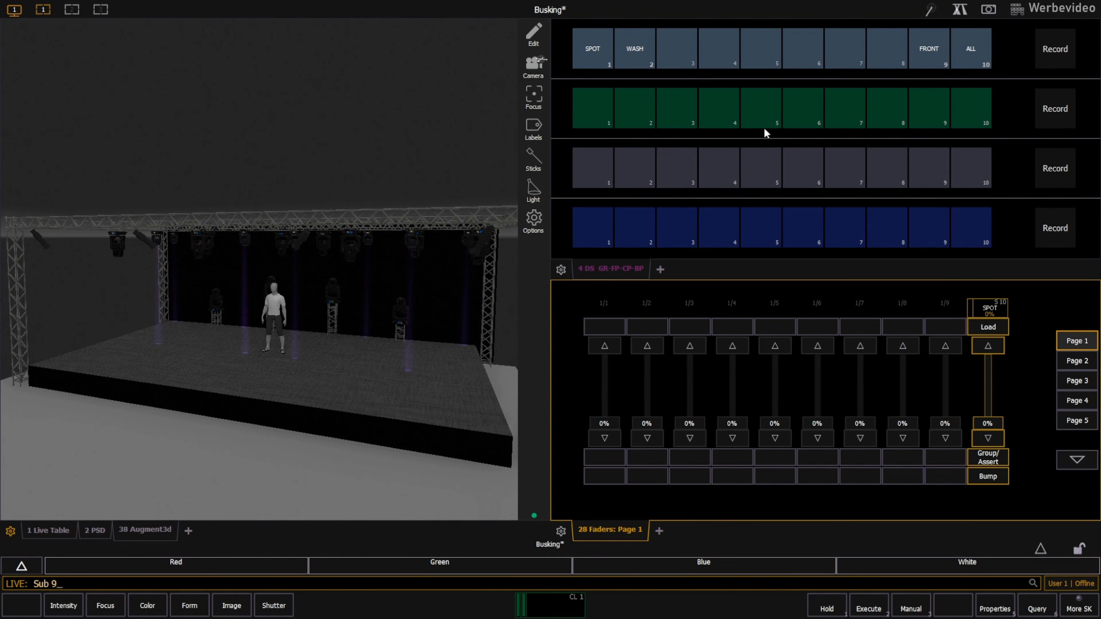
Record the FRONT group as submaster 8.
{"action": "left_click", "coordinate": [929, 50]}
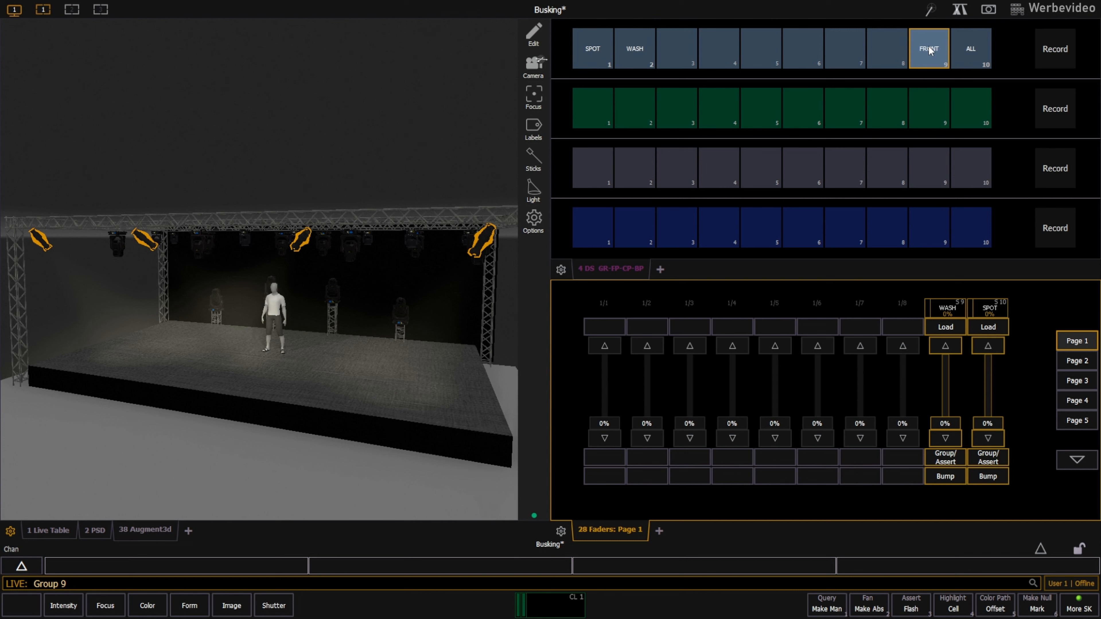
{"action": "type", "text": "ru8"}
{"action": "key", "text": "Return"}
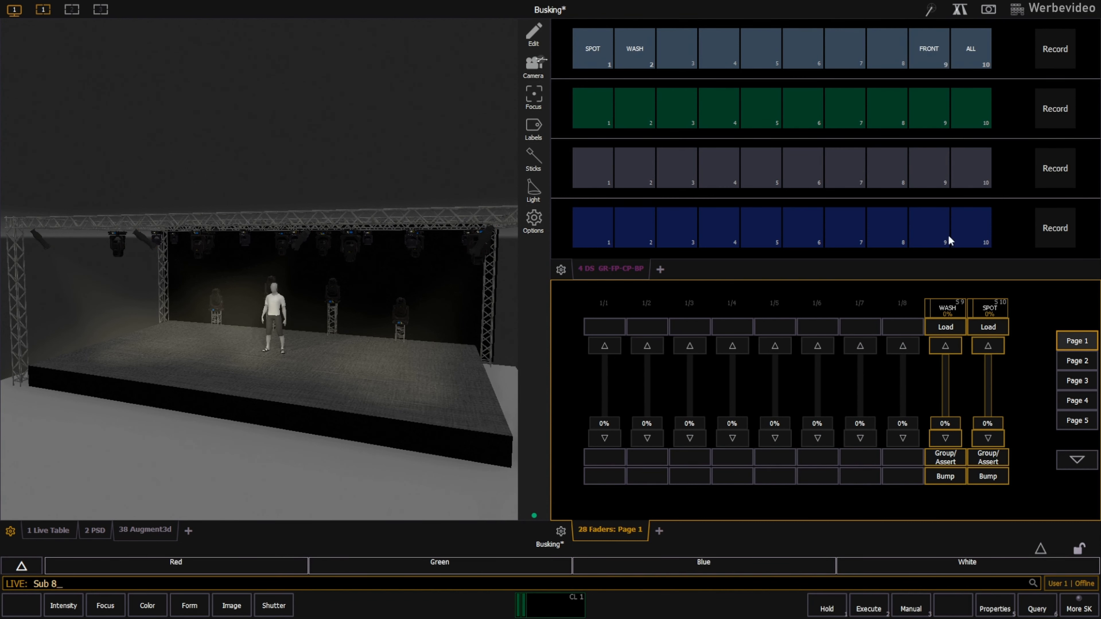
Label submaster 8 FRONT.
{"action": "type", "text": "l FRONT"}
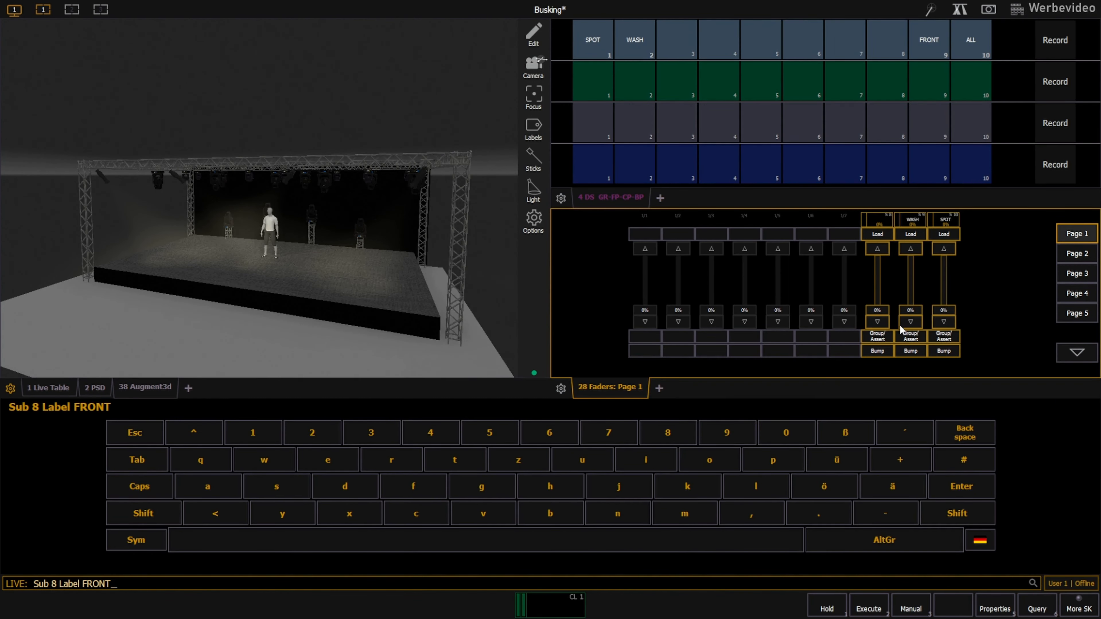
{"action": "key", "text": "Return"}
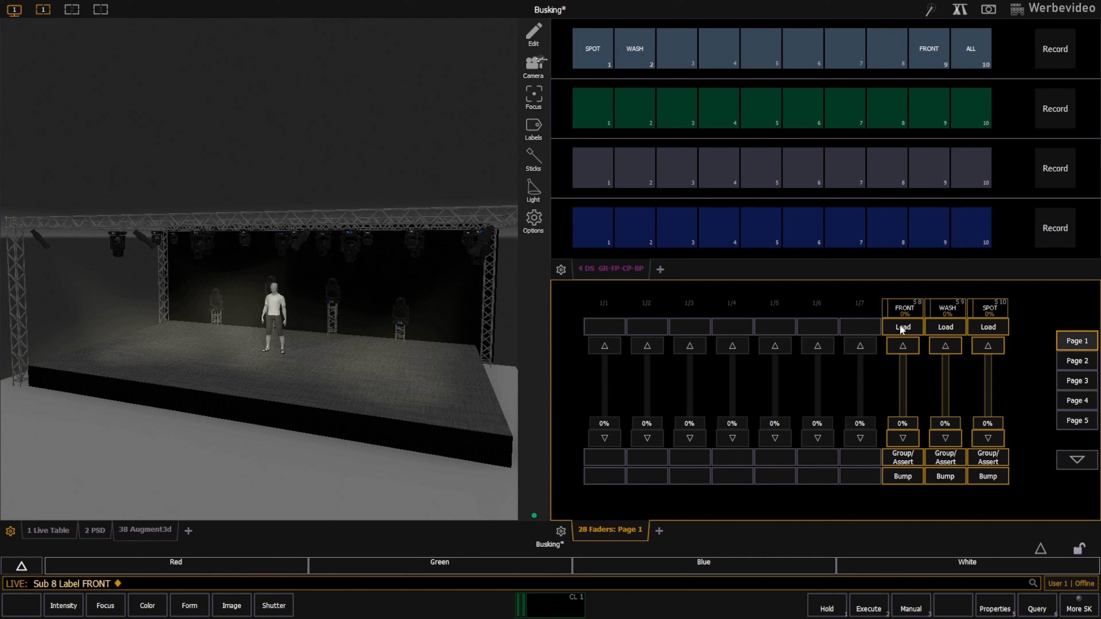
Take the FRONT group's intensity out and clear the command line.
{"action": "left_click", "coordinate": [929, 49]}
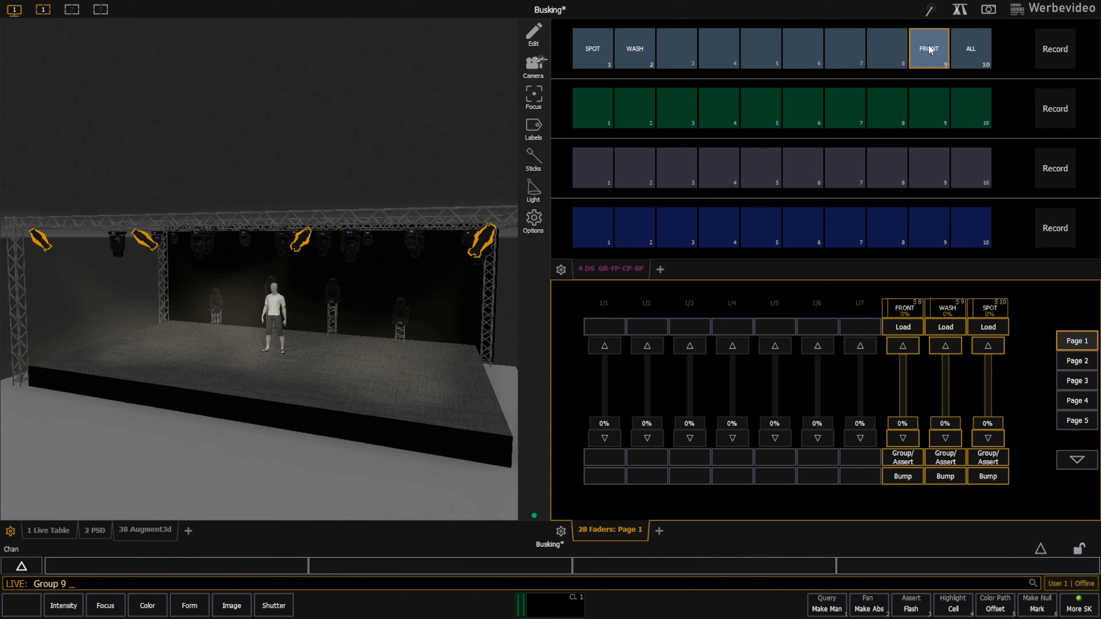
{"action": "key", "text": "o"}
{"action": "key", "text": "BackSpace"}
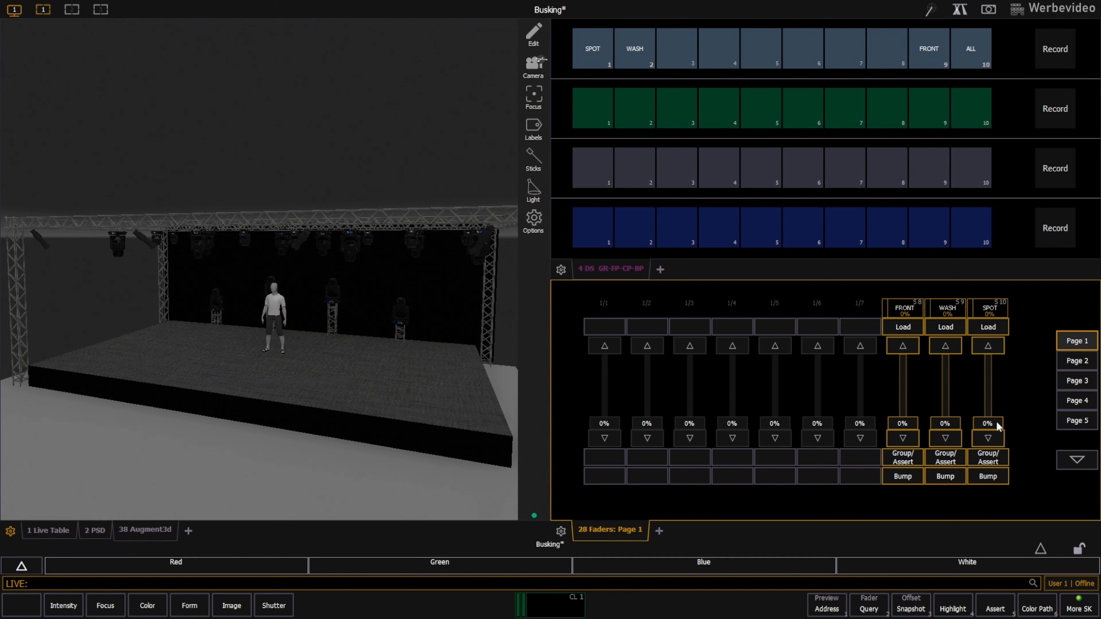
{"action": "left_click_drag", "start_coordinate": [997, 423], "coordinate": [903, 436]}
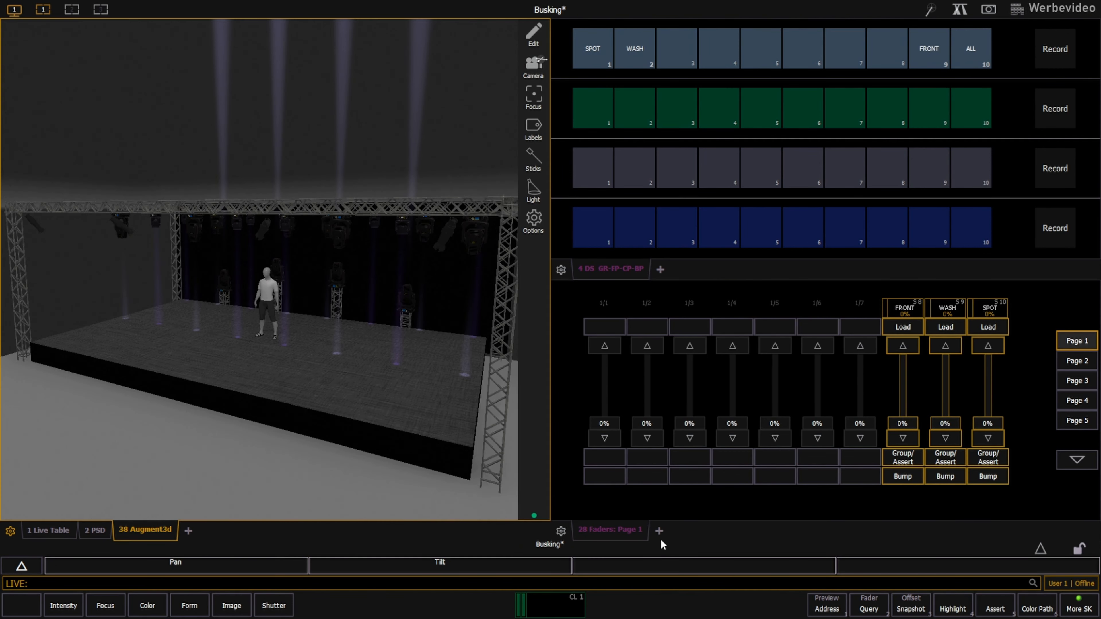
Open the Color Picker beside the faders and apply Lee gel L106 to the ALL group.
{"action": "left_click", "coordinate": [659, 536]}
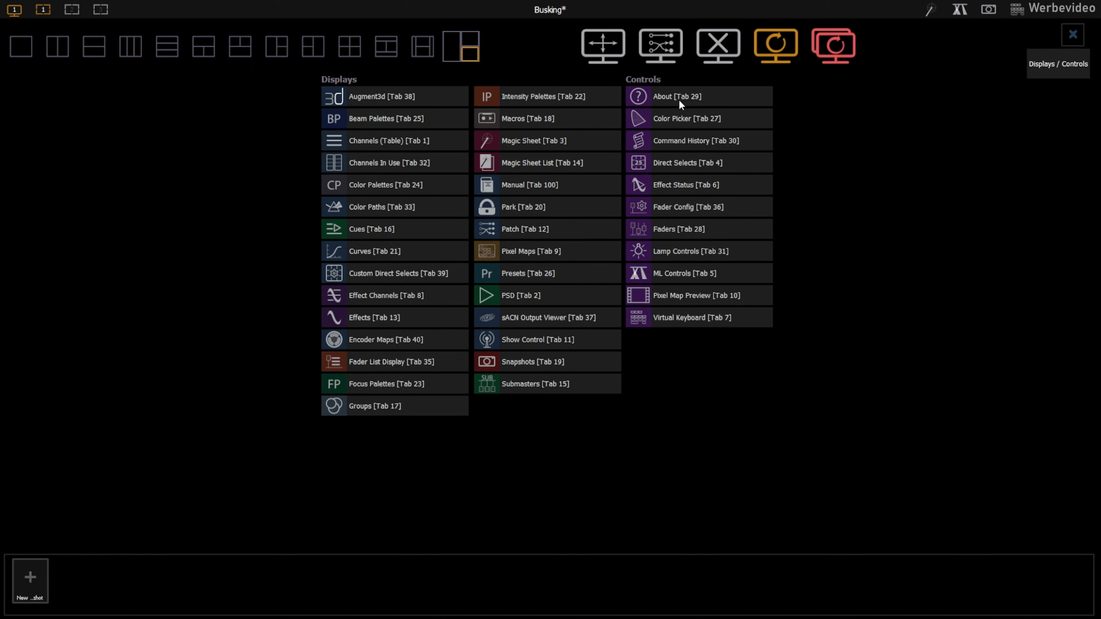
{"action": "left_click", "coordinate": [693, 123]}
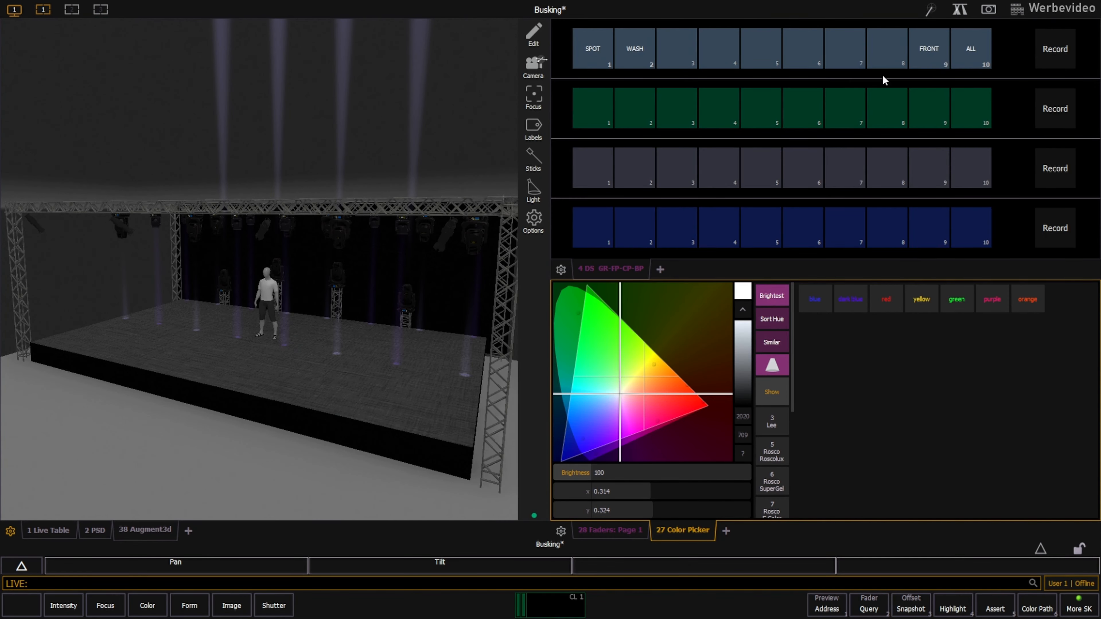
{"action": "left_click", "coordinate": [970, 48]}
{"action": "left_click", "coordinate": [775, 426]}
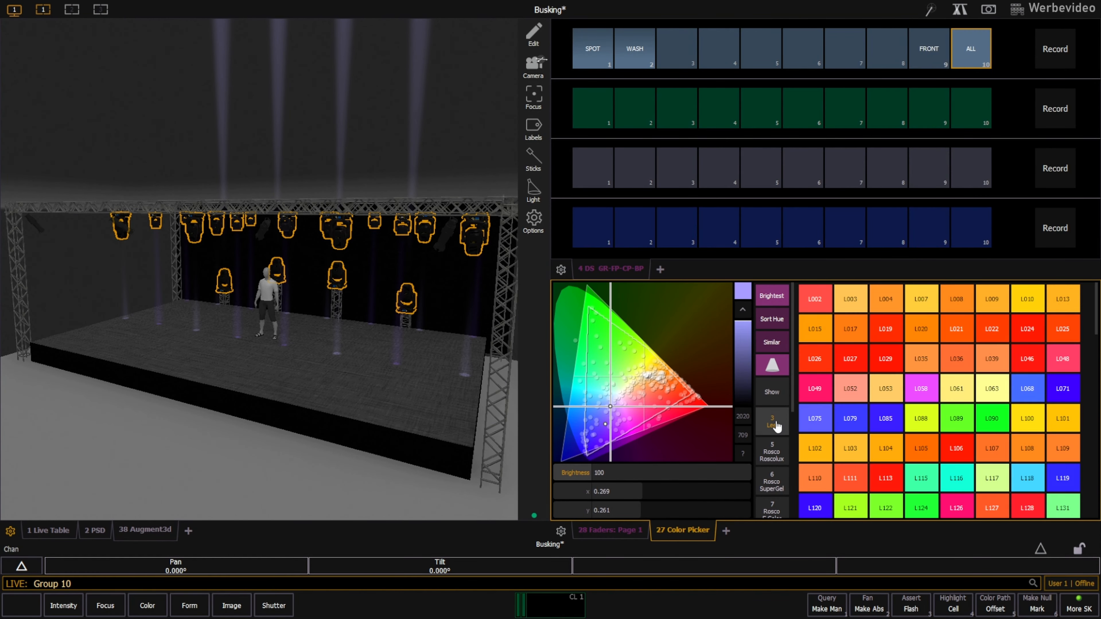
{"action": "left_click", "coordinate": [956, 448]}
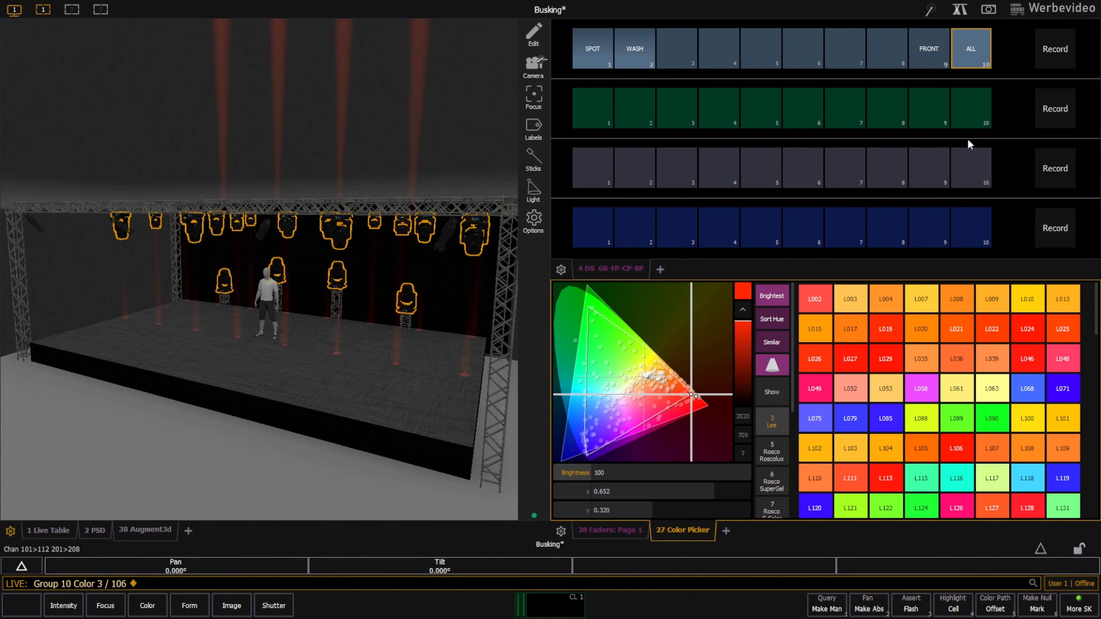
Record the ALL group's color as Color Palette 1 and label it Red.
{"action": "left_click", "coordinate": [971, 50]}
{"action": "key", "text": "r"}
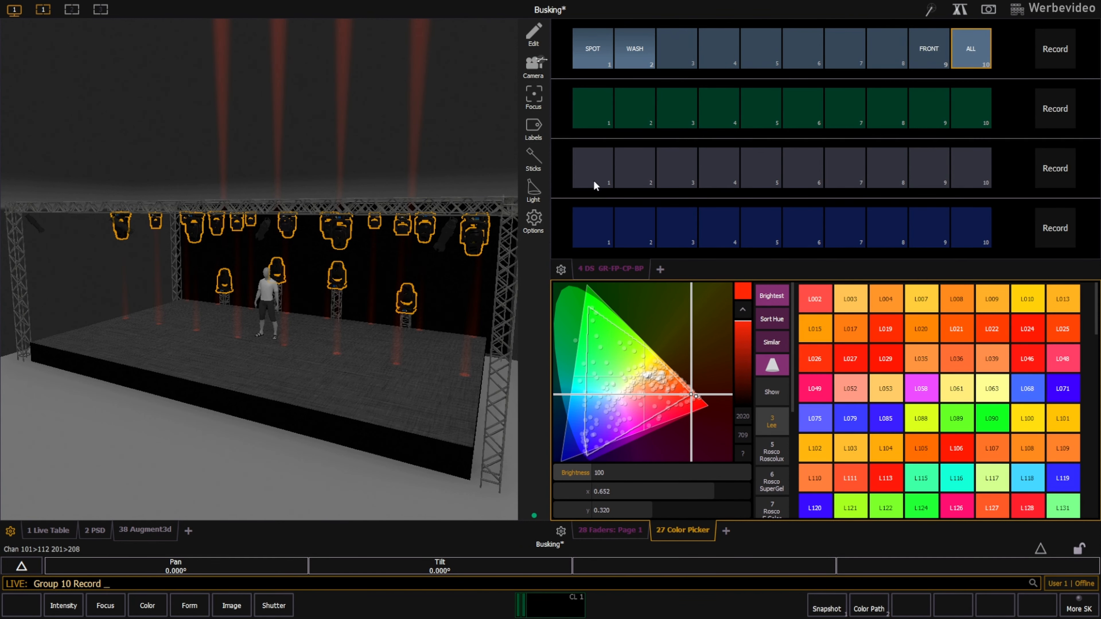
{"action": "left_click", "coordinate": [591, 175]}
{"action": "type", "text": "l "}
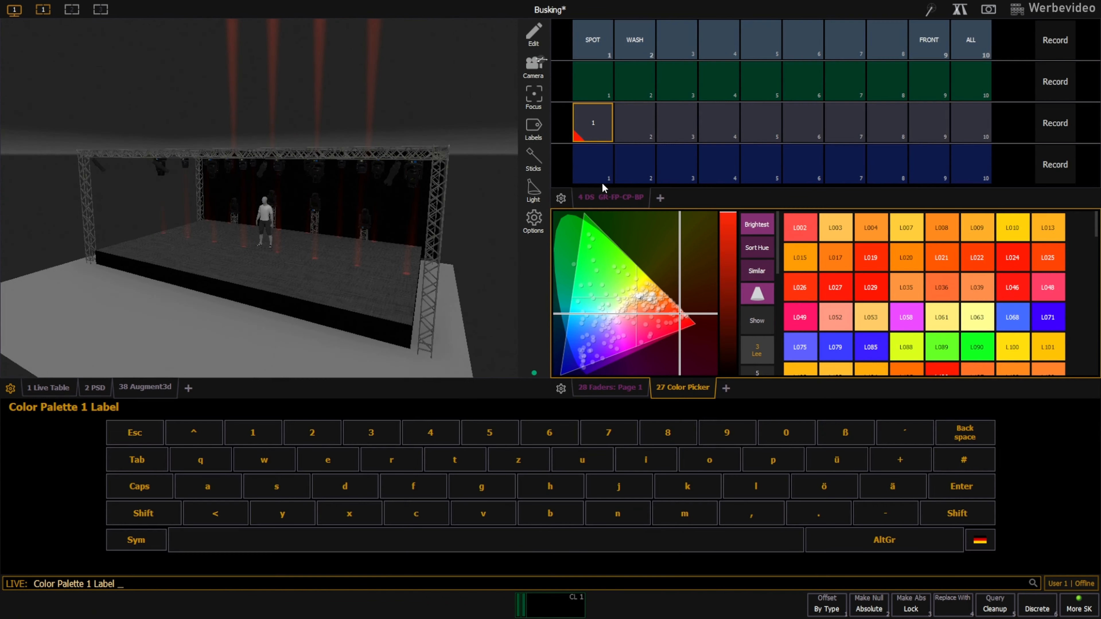
{"action": "type", "text": "Red"}
{"action": "key", "text": "Return"}
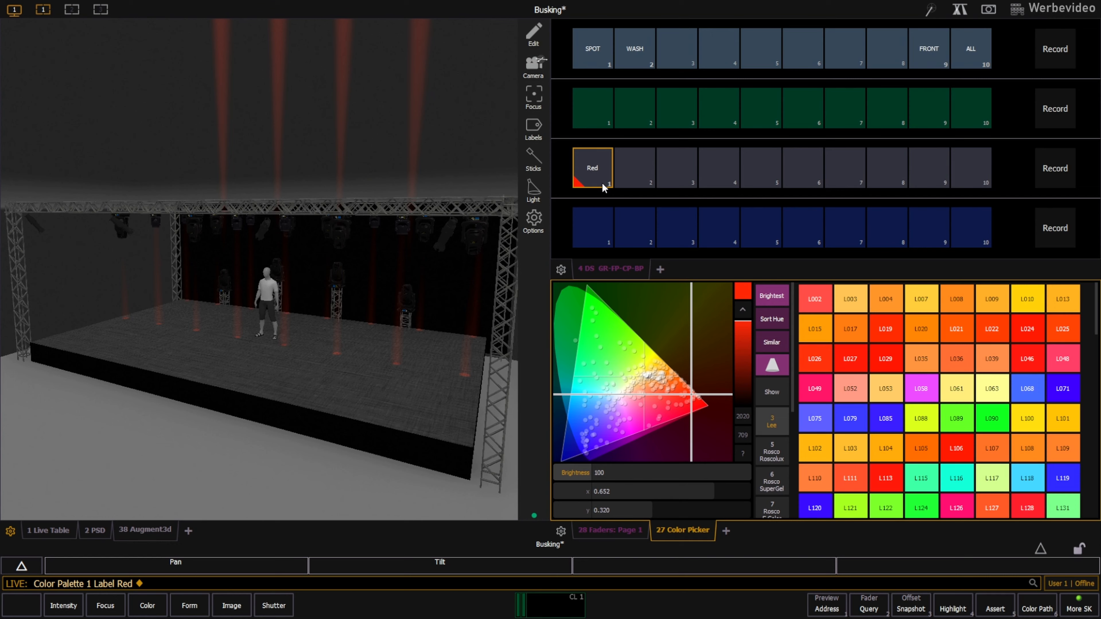
Open the macro list and examine the commands of color macros 1 through 10, from Red to Cold White.
{"action": "left_click", "coordinate": [188, 531]}
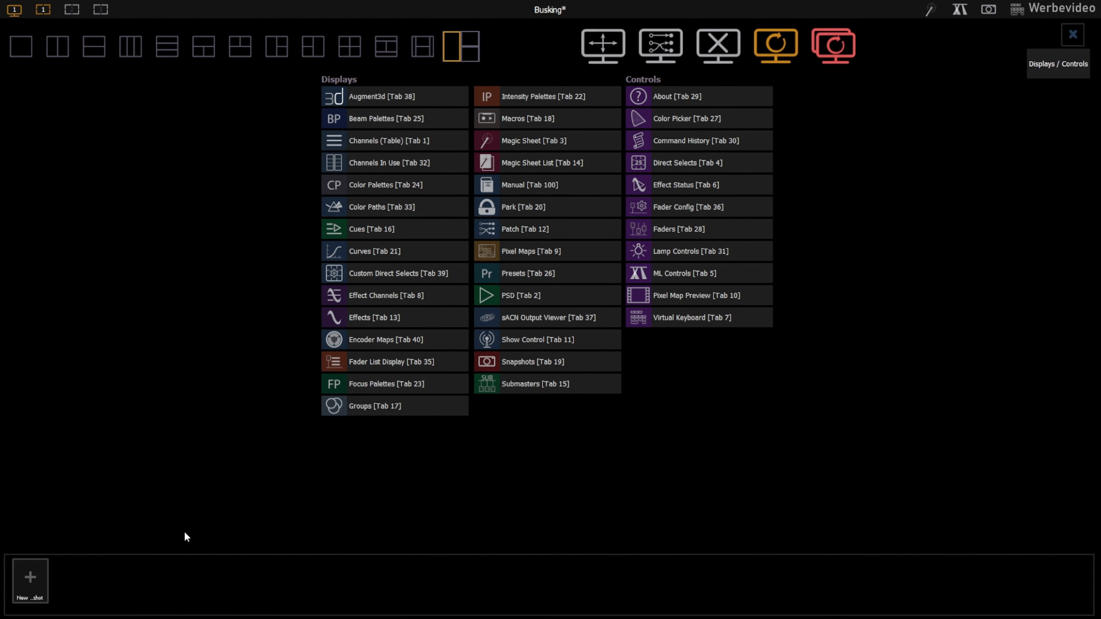
{"action": "left_click", "coordinate": [534, 121]}
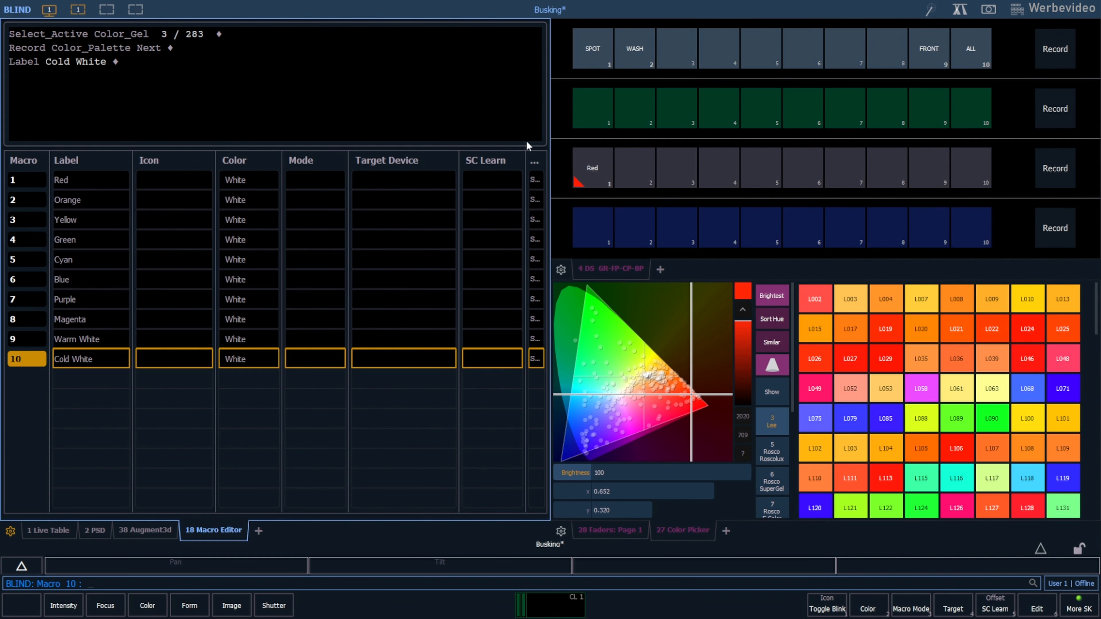
{"action": "left_click", "coordinate": [27, 181]}
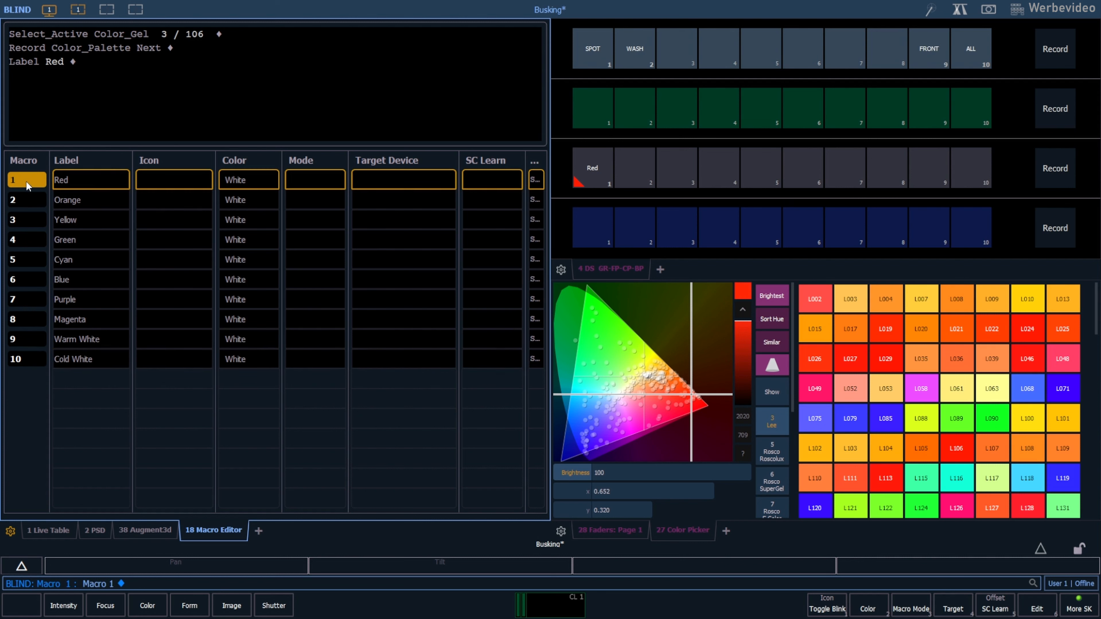
{"action": "left_click", "coordinate": [30, 199]}
{"action": "left_click", "coordinate": [33, 221]}
{"action": "left_click", "coordinate": [34, 243]}
{"action": "left_click", "coordinate": [30, 261]}
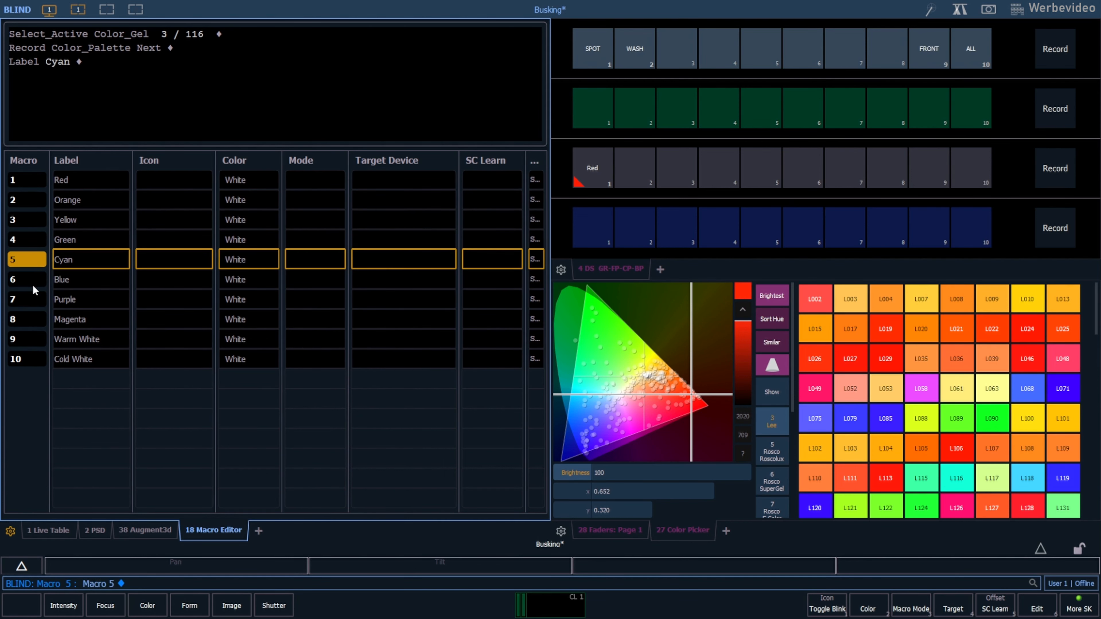
{"action": "left_click", "coordinate": [32, 281]}
{"action": "left_click", "coordinate": [30, 300]}
{"action": "left_click", "coordinate": [34, 325]}
{"action": "left_click", "coordinate": [34, 340]}
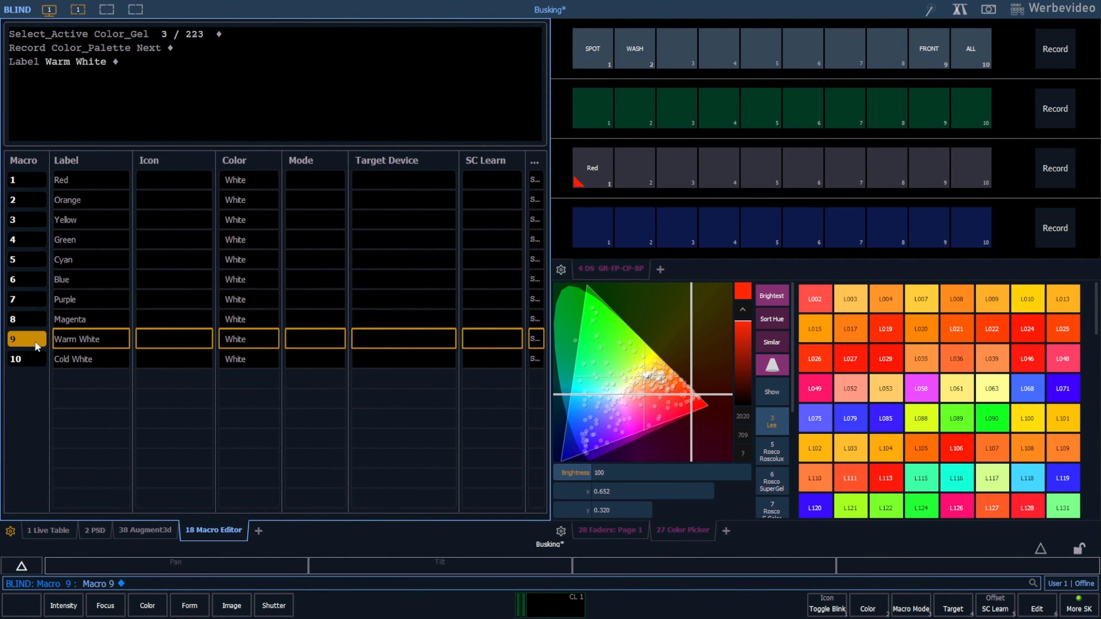
{"action": "left_click", "coordinate": [32, 360]}
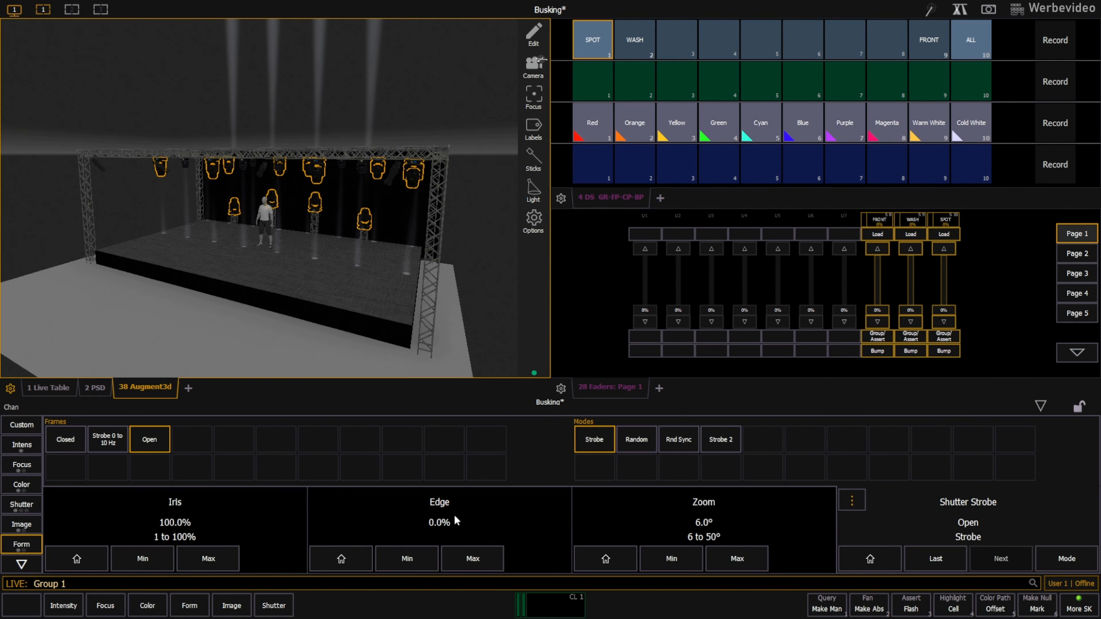
Set the SPOT group's edge to 50 and its zoom to 20 degrees.
{"action": "left_click", "coordinate": [432, 504]}
{"action": "type", "text": "50"}
{"action": "key", "text": "Return"}
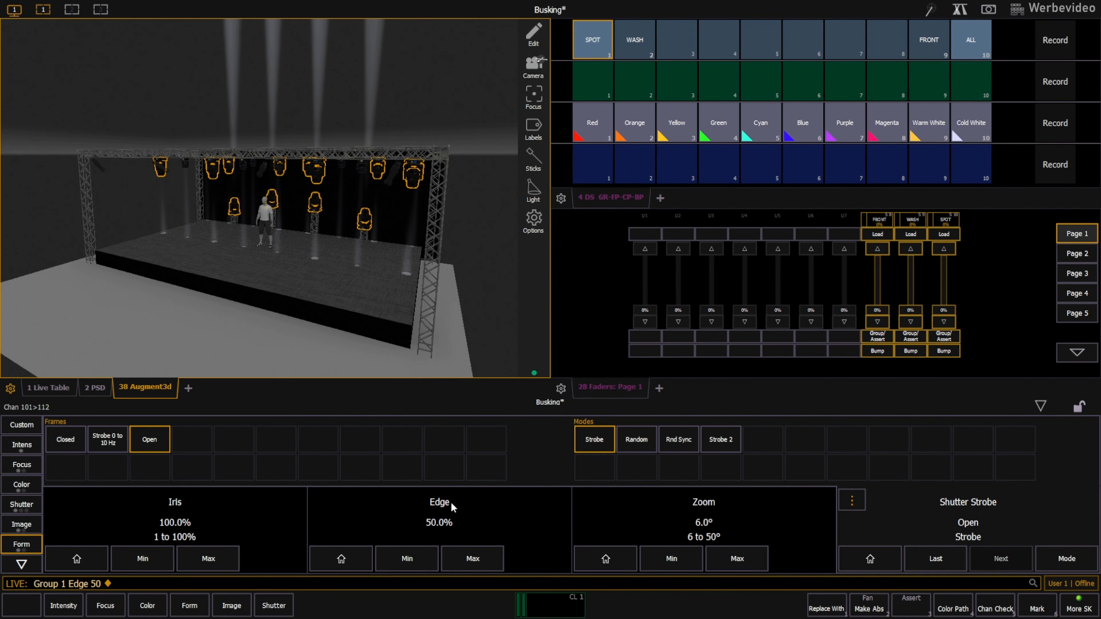
{"action": "left_click", "coordinate": [693, 502]}
{"action": "type", "text": "20"}
{"action": "key", "text": "Return"}
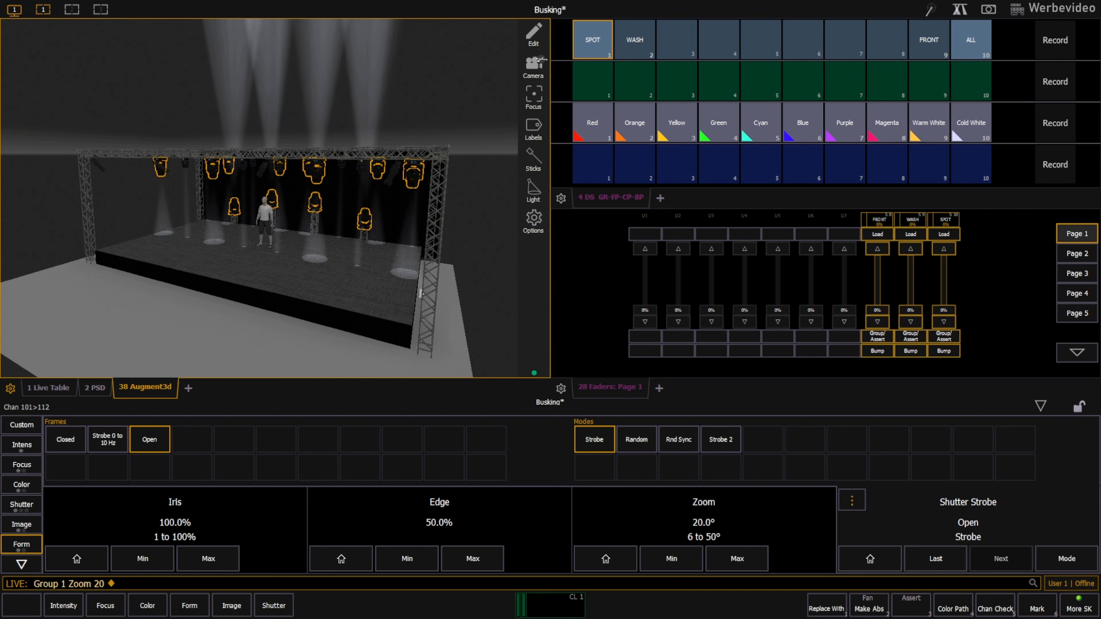
Set the WASH group's zoom to 40 degrees.
{"action": "left_click", "coordinate": [639, 44]}
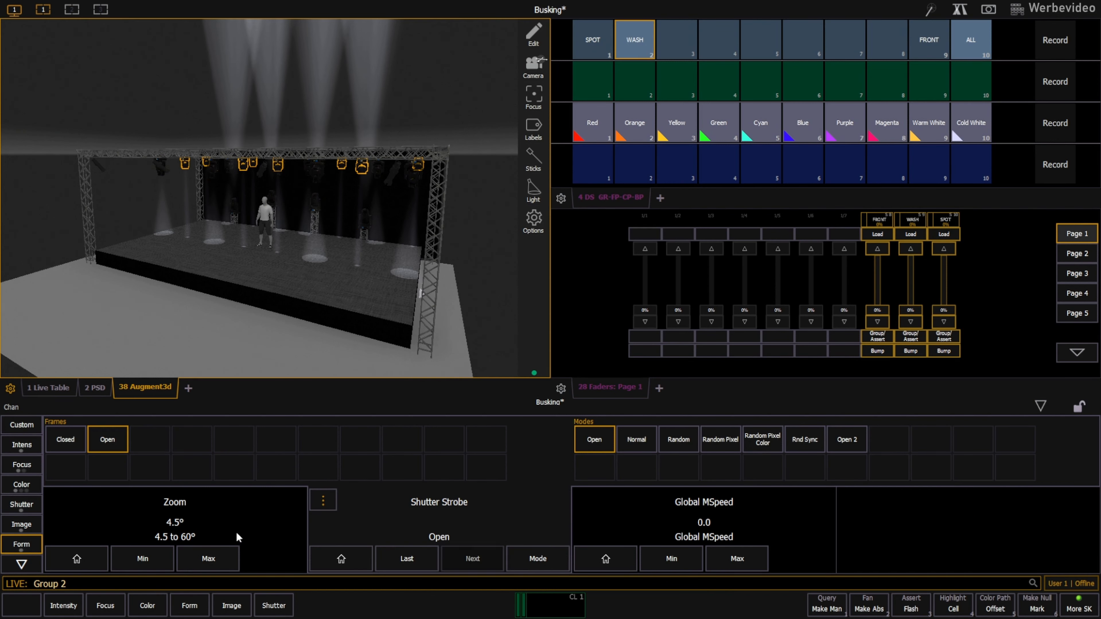
{"action": "left_click", "coordinate": [177, 503]}
{"action": "type", "text": "40"}
{"action": "key", "text": "Return"}
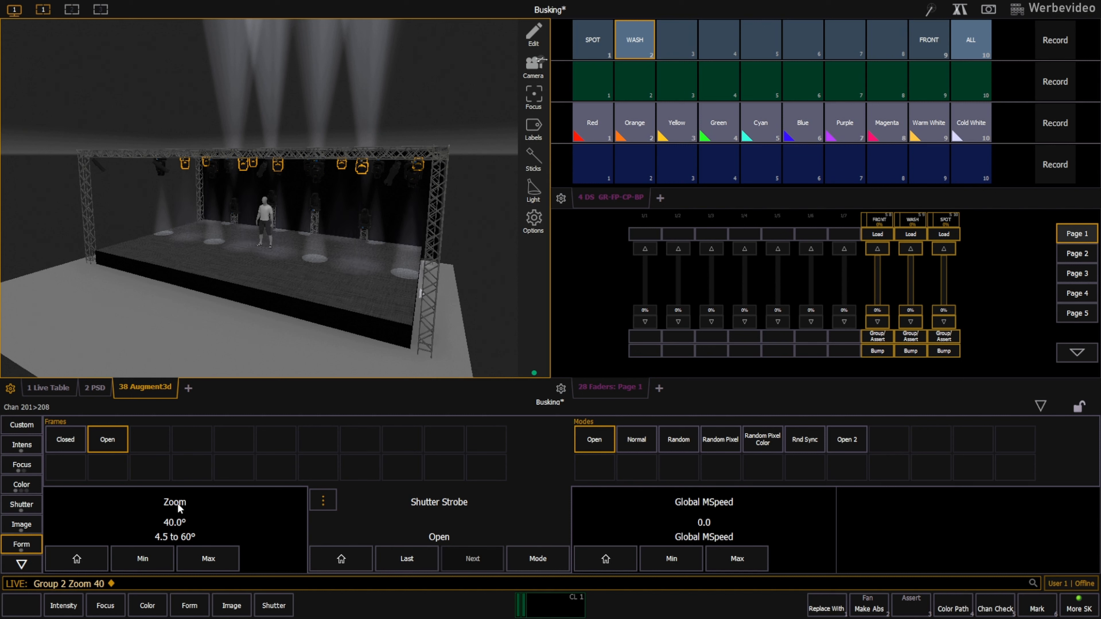
Record the ALL group's beam settings as Beam Palette 1 and label it Open.
{"action": "left_click", "coordinate": [970, 40]}
{"action": "left_click", "coordinate": [1055, 165]}
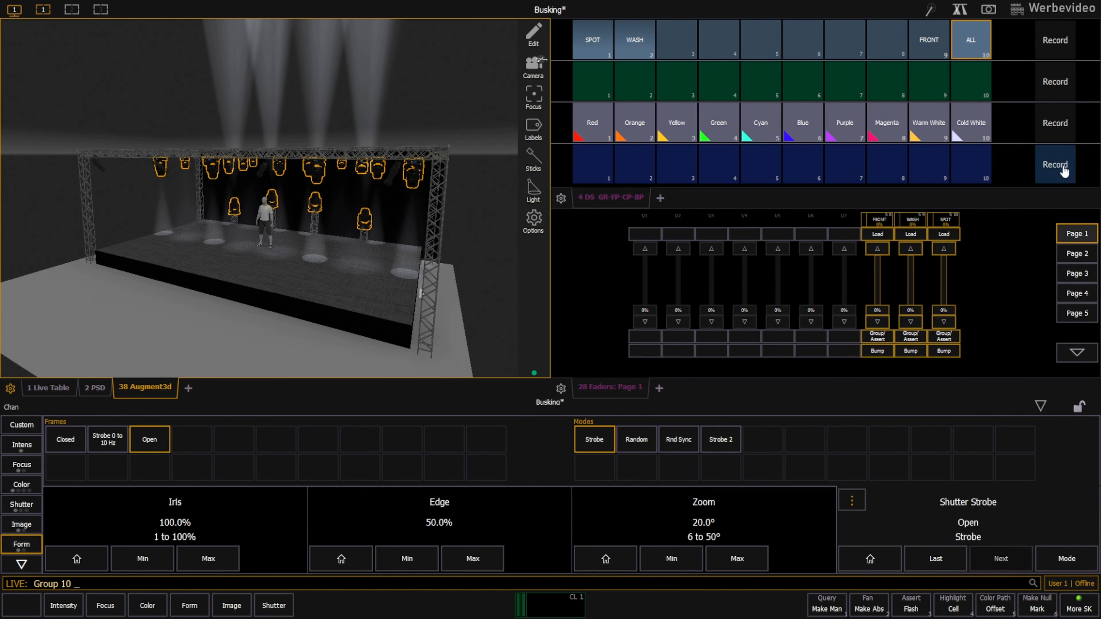
{"action": "left_click", "coordinate": [597, 160]}
{"action": "type", "text": "l Open"}
{"action": "key", "text": "Return"}
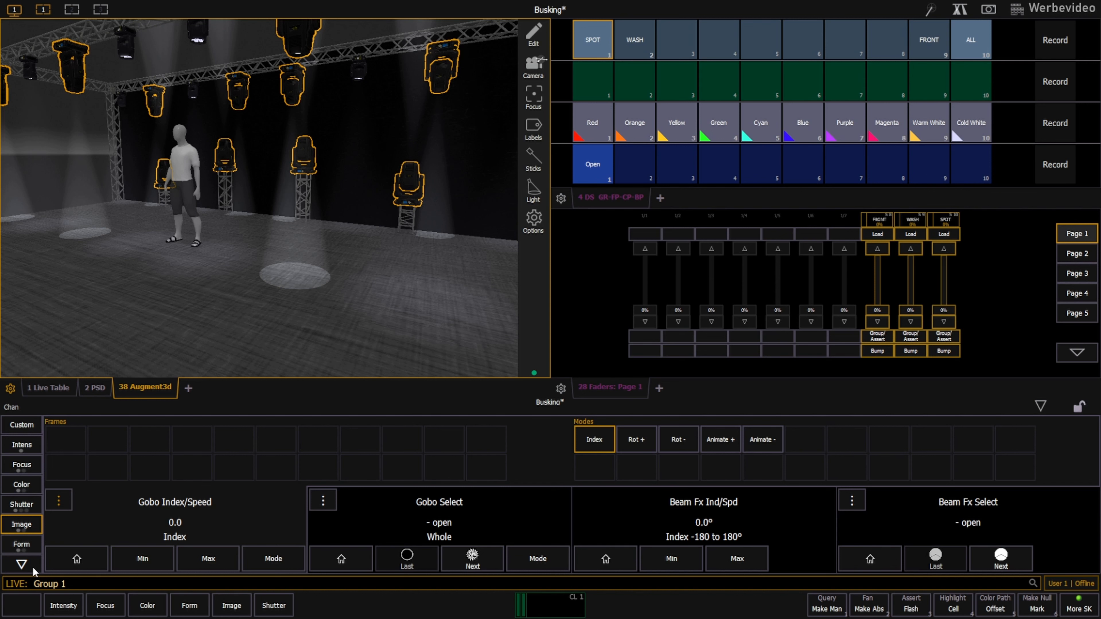
Apply the tunnel gobo to the SPOT group and record it as Beam Palette 2, labelled O.
{"action": "left_click", "coordinate": [397, 556]}
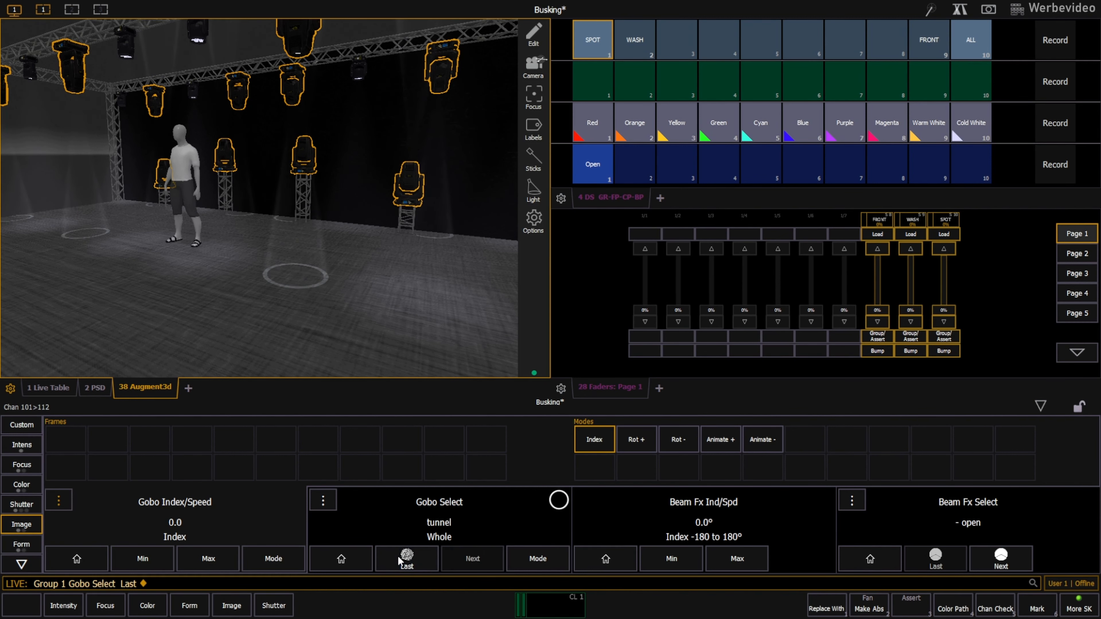
{"action": "left_click", "coordinate": [1055, 165]}
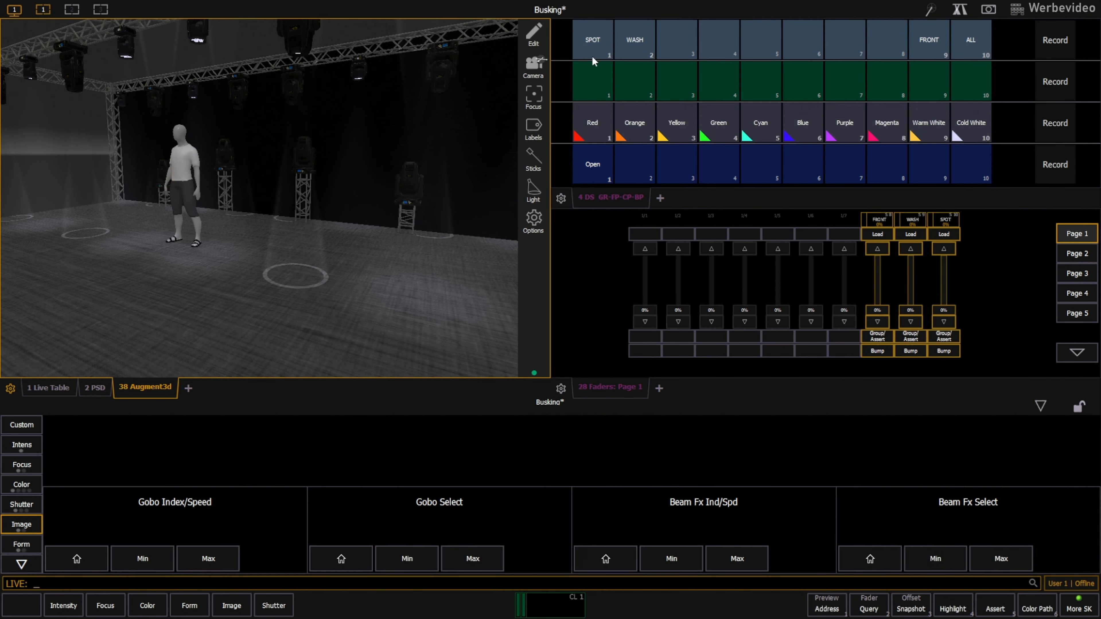
{"action": "left_click", "coordinate": [635, 169]}
{"action": "type", "text": "l O"}
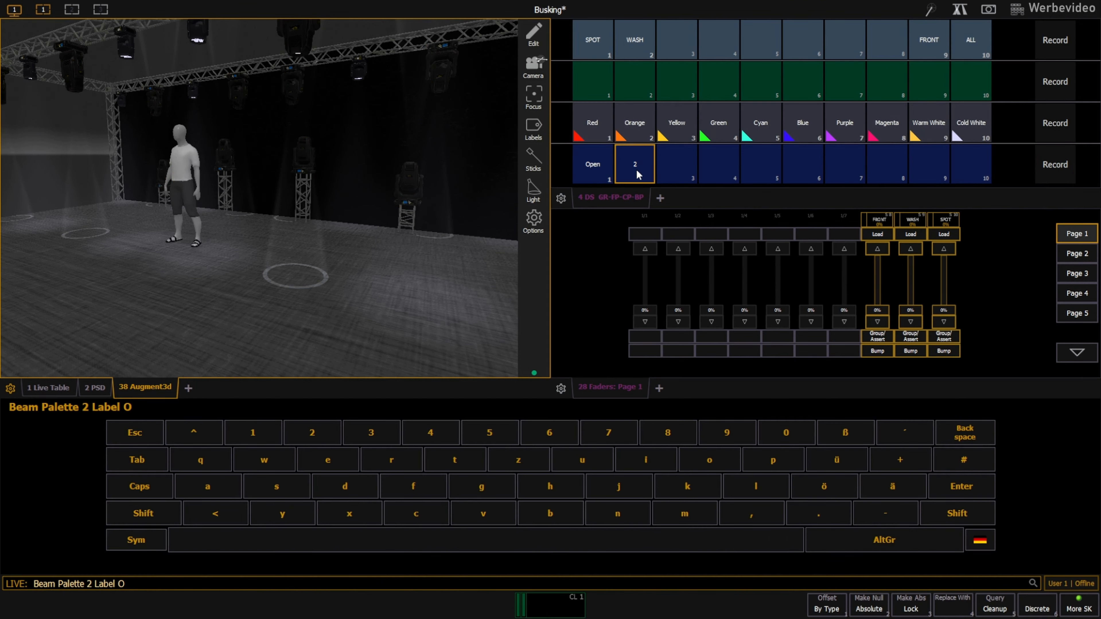
{"action": "key", "text": "Return"}
Give the SPOT group the block fan gobo in Rot - mode with a gobo speed of 10.
{"action": "left_click", "coordinate": [22, 567]}
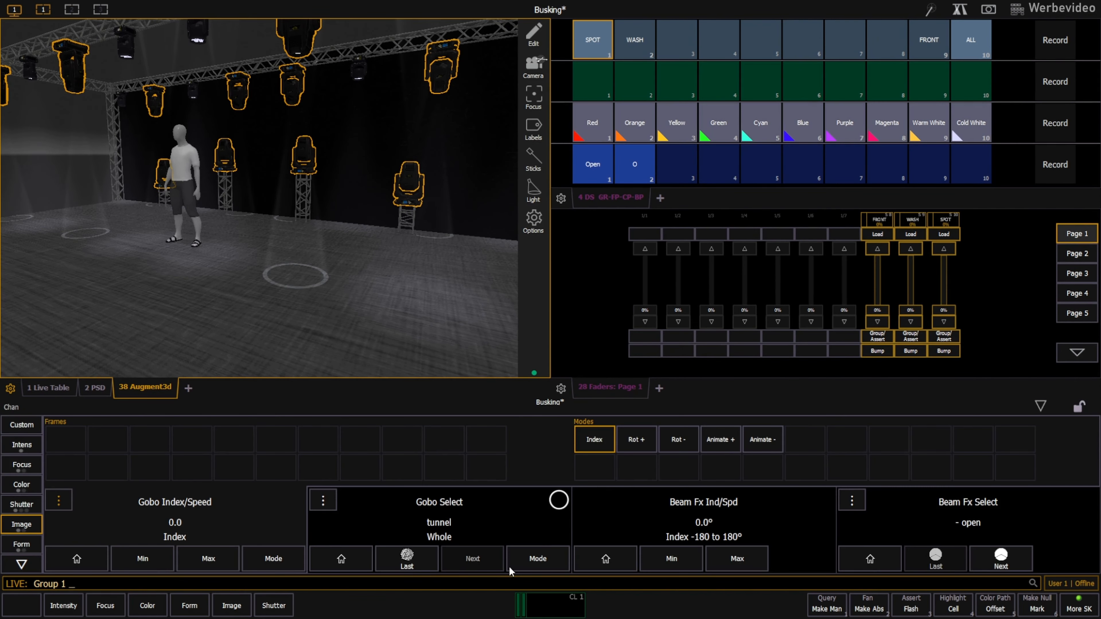
{"action": "left_click", "coordinate": [107, 438]}
{"action": "left_click", "coordinate": [275, 568]}
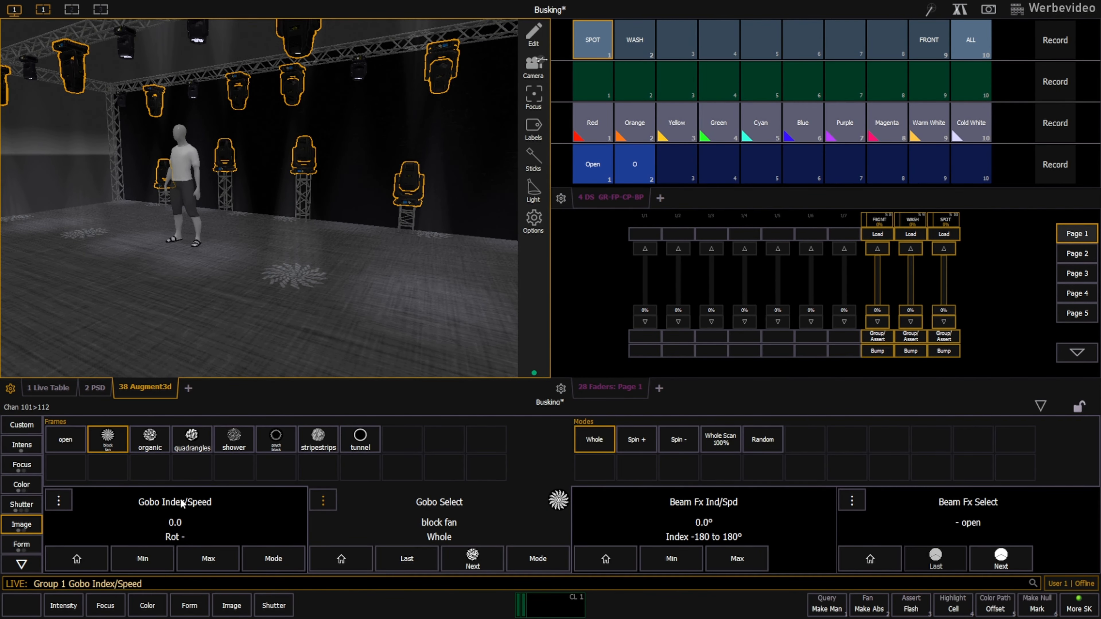
{"action": "scroll", "coordinate": [183, 504], "scroll_direction": "up", "scroll_amount": 5}
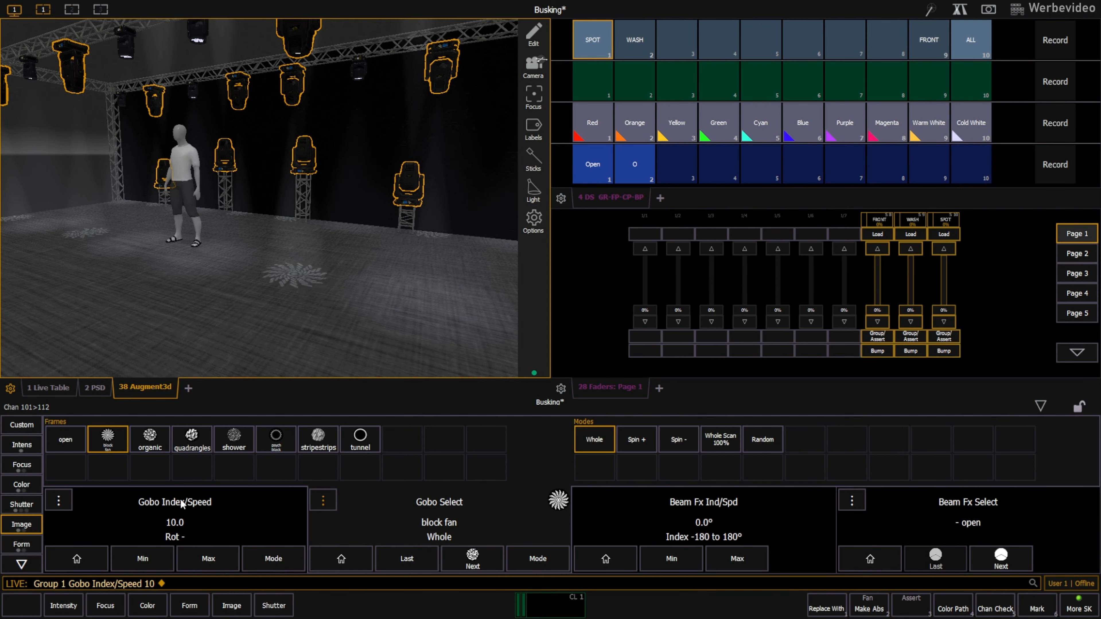
Record the SPOT group's rotating block fan look as Beam Palette 3 and label it S.
{"action": "left_click", "coordinate": [589, 45]}
{"action": "left_click", "coordinate": [1055, 165]}
{"action": "left_click", "coordinate": [680, 163]}
{"action": "type", "text": "l S"}
{"action": "key", "text": "Return"}
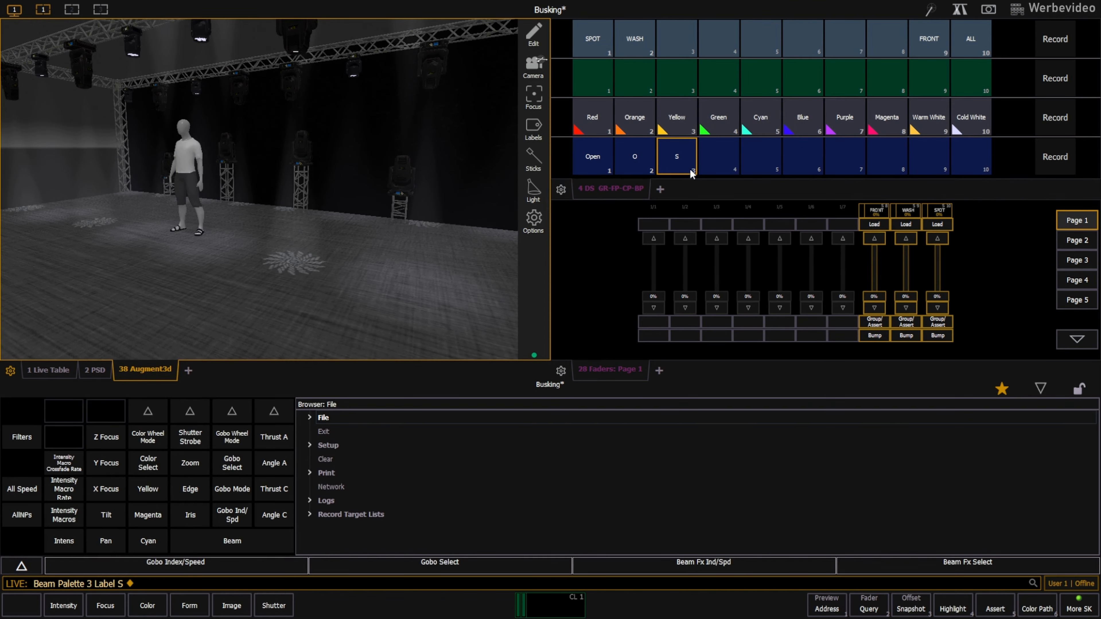
Switch the SPOT group's gobo mode to Index and select the organic gobo.
{"action": "left_click", "coordinate": [593, 41]}
{"action": "left_click", "coordinate": [273, 559]}
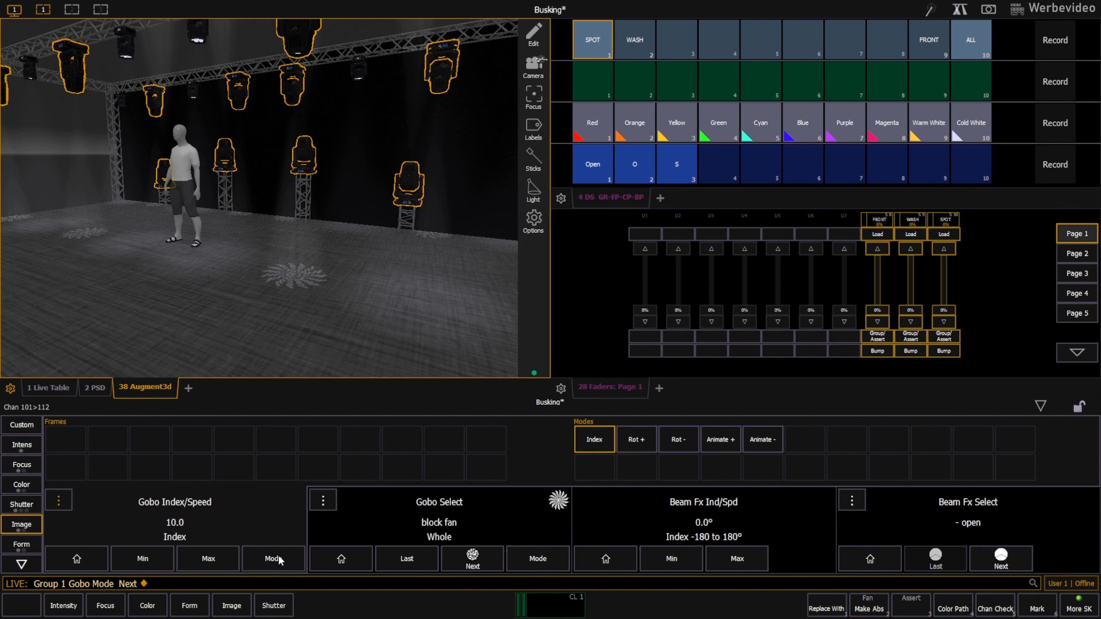
{"action": "left_click", "coordinate": [323, 502]}
{"action": "left_click", "coordinate": [146, 441]}
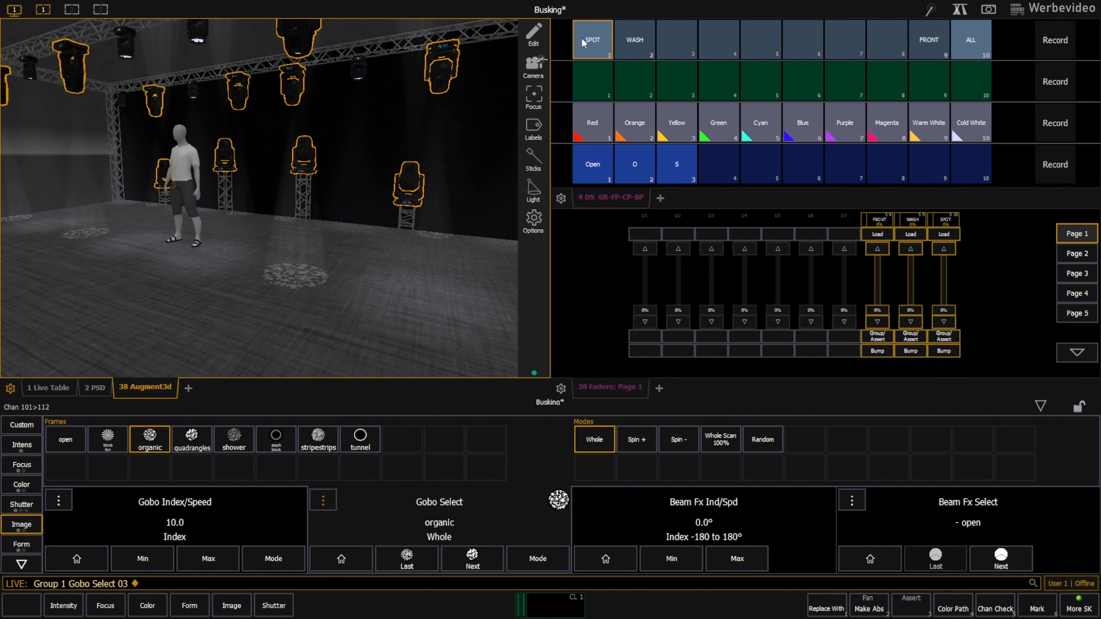
Record the SPOT group's organic gobo look as Beam Palette 4 and label it B.
{"action": "left_click", "coordinate": [1055, 165]}
{"action": "left_click", "coordinate": [719, 165]}
{"action": "type", "text": "l "}
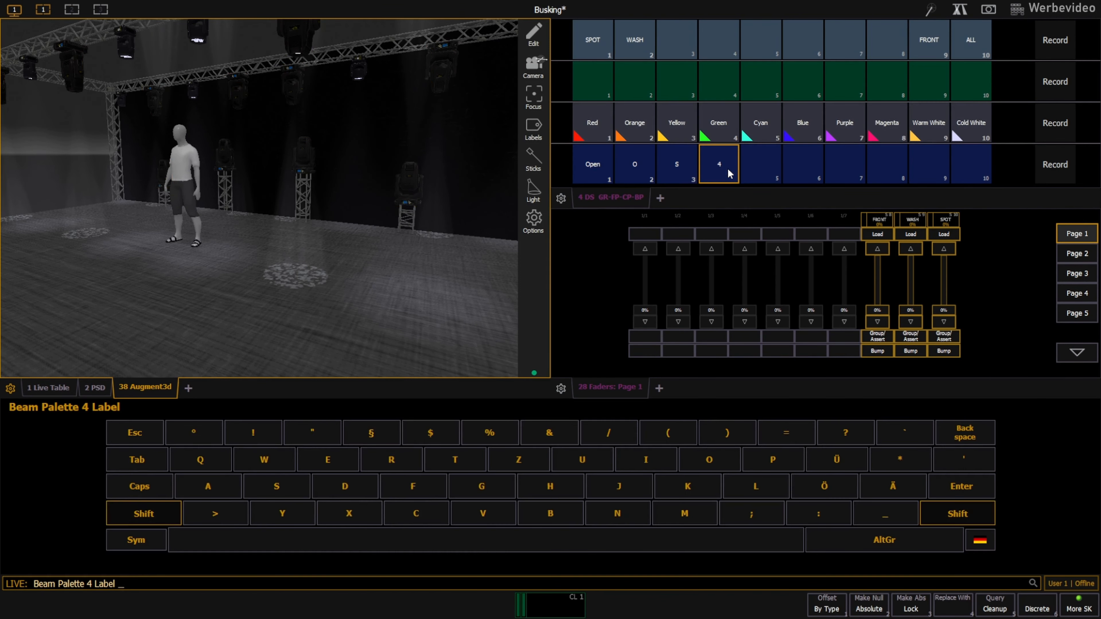
{"action": "type", "text": "B"}
{"action": "key", "text": "Return"}
Apply the Open beam palette to the SPOT group and set the shutter strobe of SPOT and WASH to Random at 3.
{"action": "left_click", "coordinate": [593, 39]}
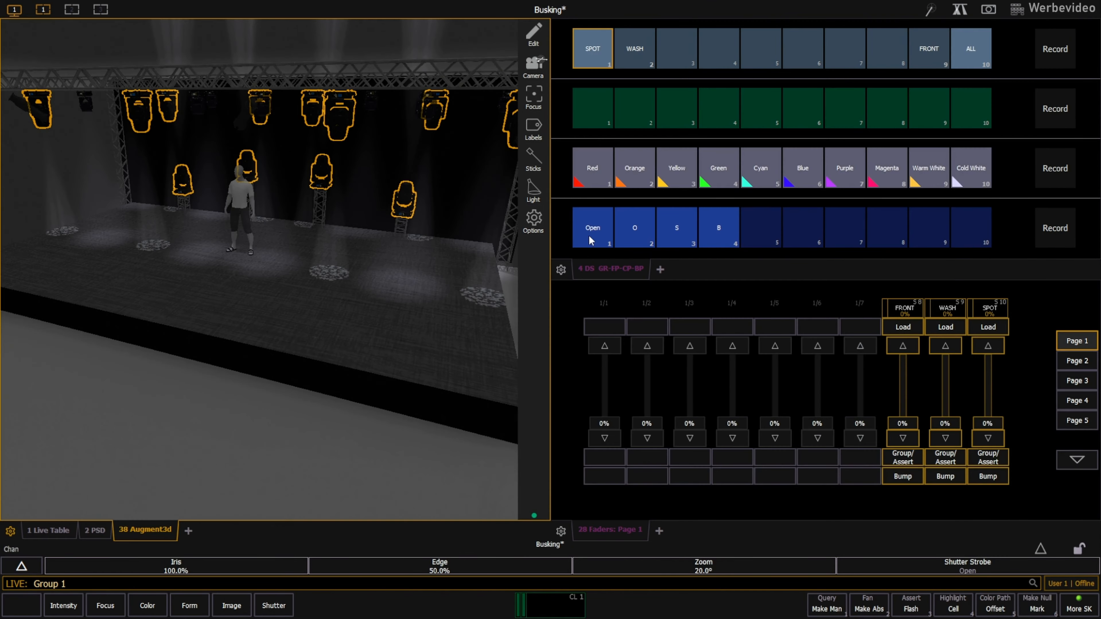
{"action": "left_click", "coordinate": [588, 230]}
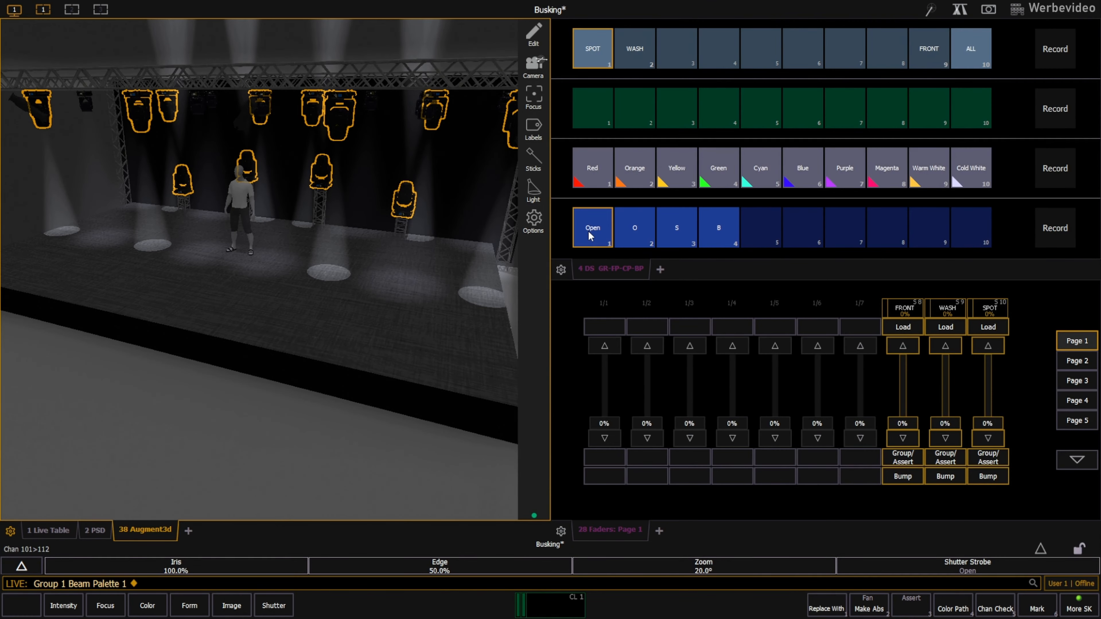
{"action": "left_click", "coordinate": [25, 565]}
{"action": "left_click", "coordinate": [643, 444]}
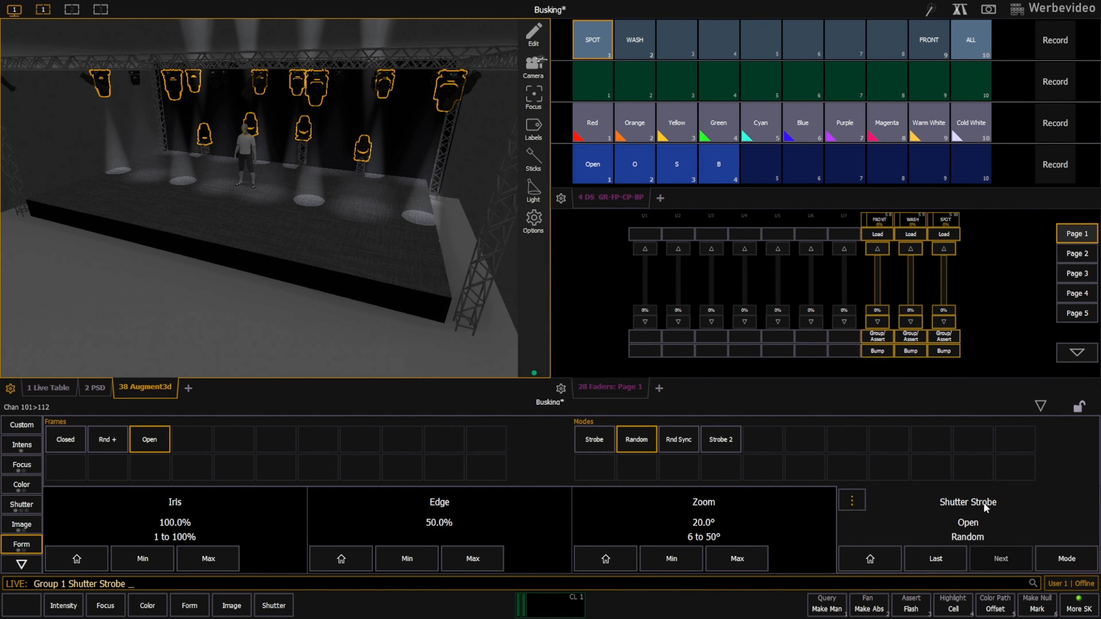
{"action": "left_click", "coordinate": [636, 42]}
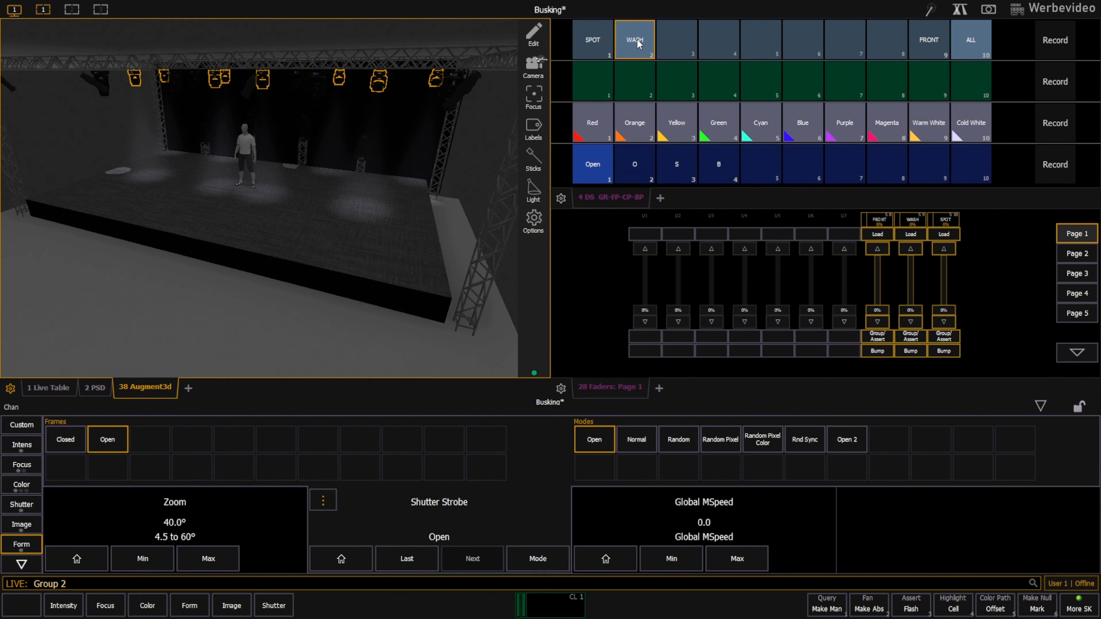
{"action": "left_click", "coordinate": [530, 561]}
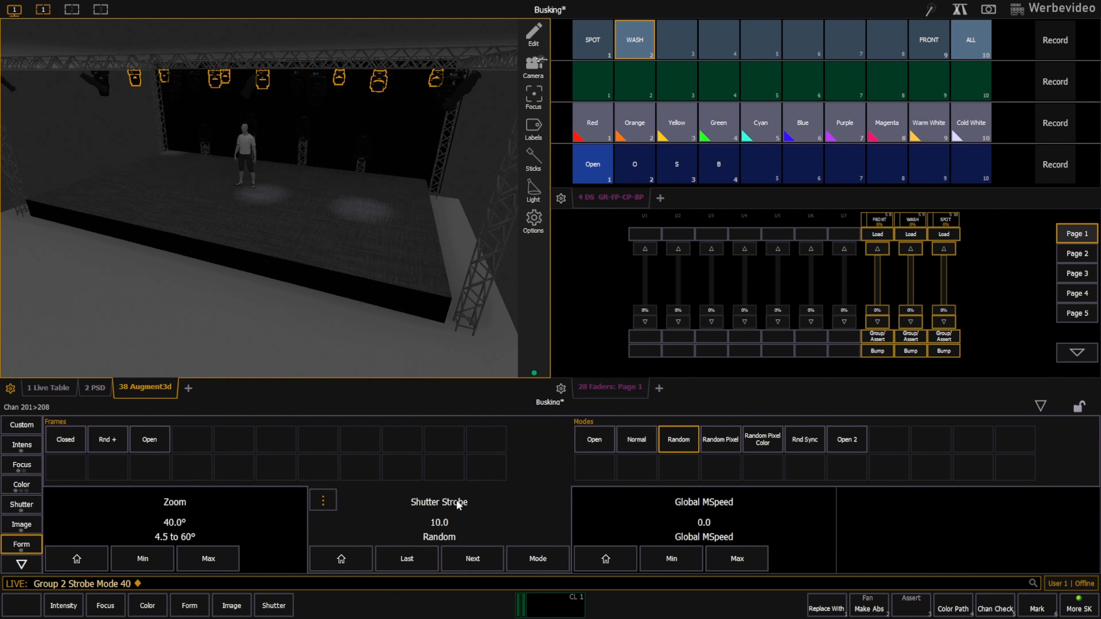
Record the ALL group's random strobe look as Beam Palette 9 and label it Random.
{"action": "left_click", "coordinate": [966, 42]}
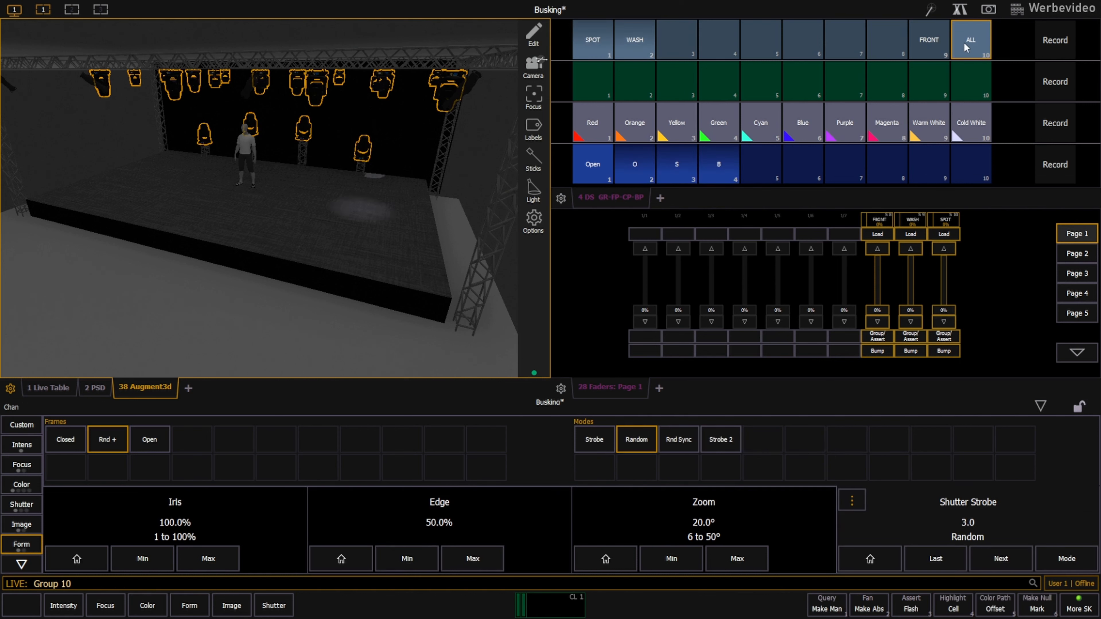
{"action": "key", "text": "r"}
{"action": "left_click", "coordinate": [929, 166]}
{"action": "type", "text": "l"}
{"action": "type", "text": "Random"}
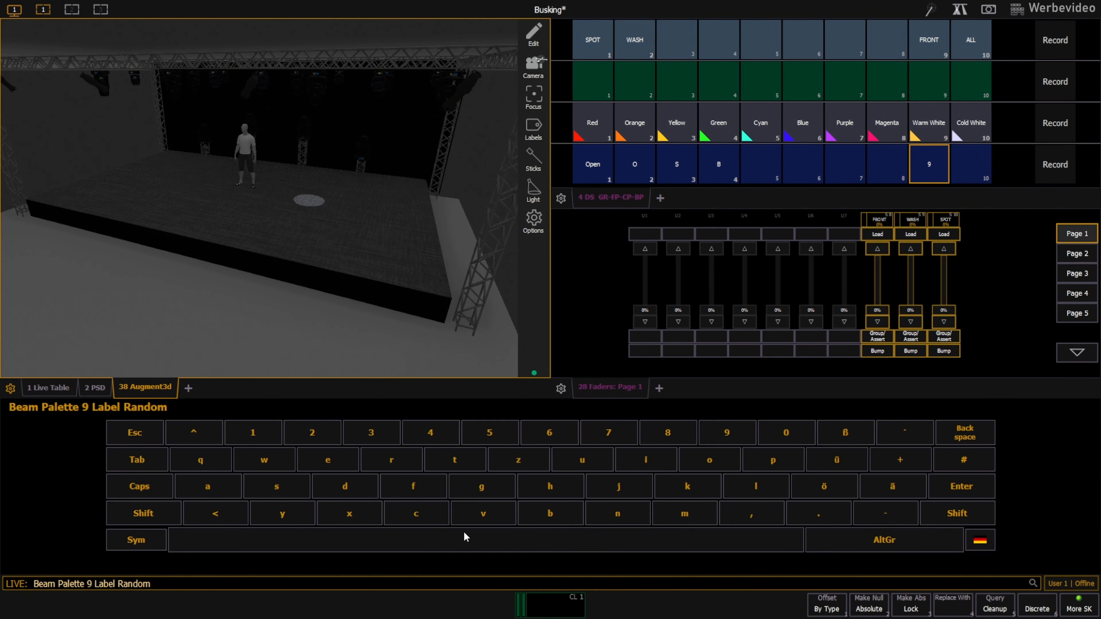
{"action": "key", "text": "Return"}
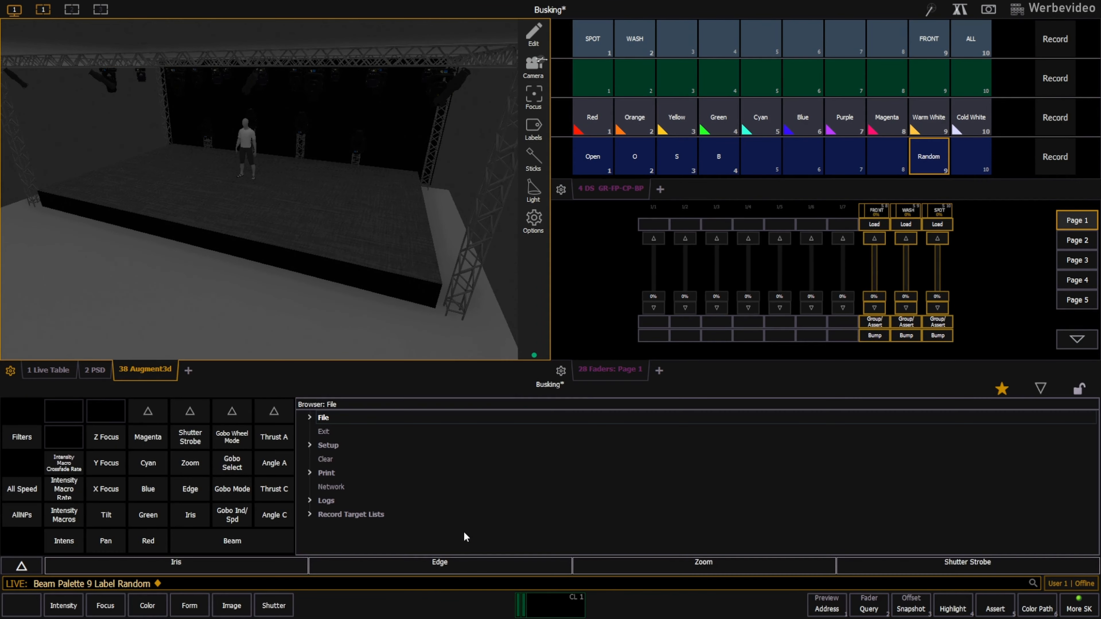
Set the shutter strobe to Normal mode for the WASH group and to Strobe mode at 10 for the SPOT group.
{"action": "left_click", "coordinate": [634, 40]}
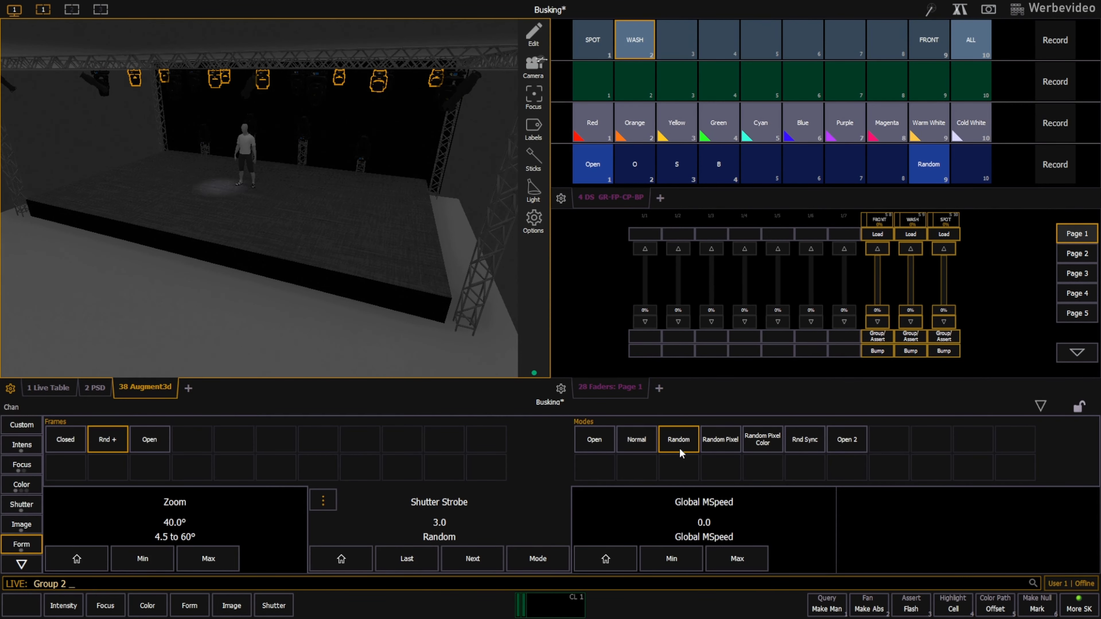
{"action": "left_click", "coordinate": [636, 439]}
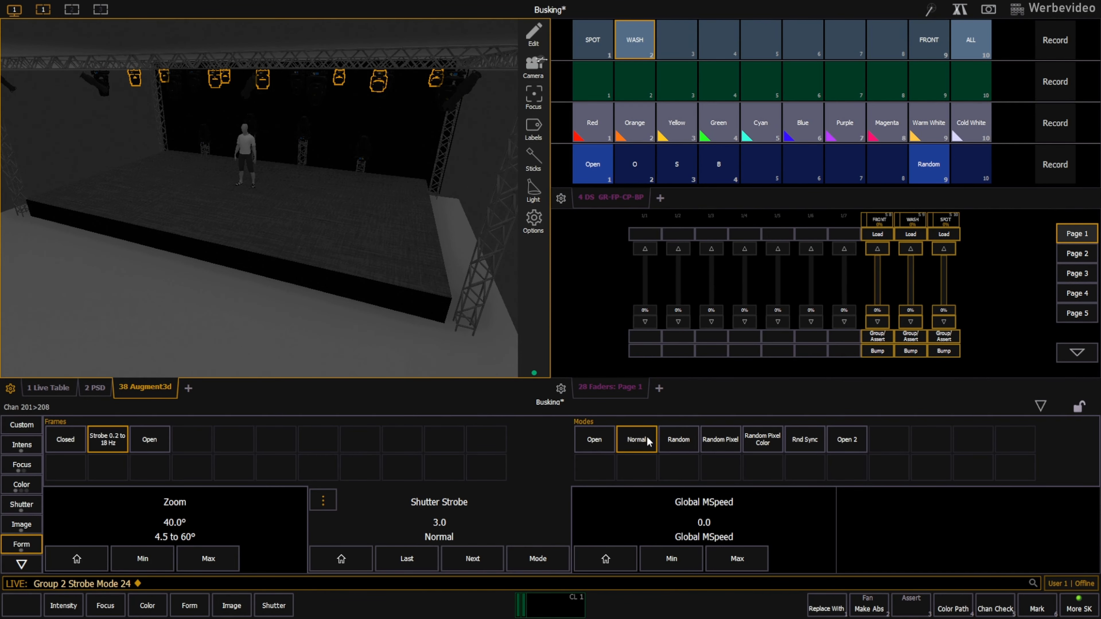
{"action": "left_click", "coordinate": [430, 506]}
Record the ALL group's regular strobe look as Beam Palette 10 and label it Strobe.
{"action": "left_click", "coordinate": [970, 39]}
{"action": "key", "text": "r"}
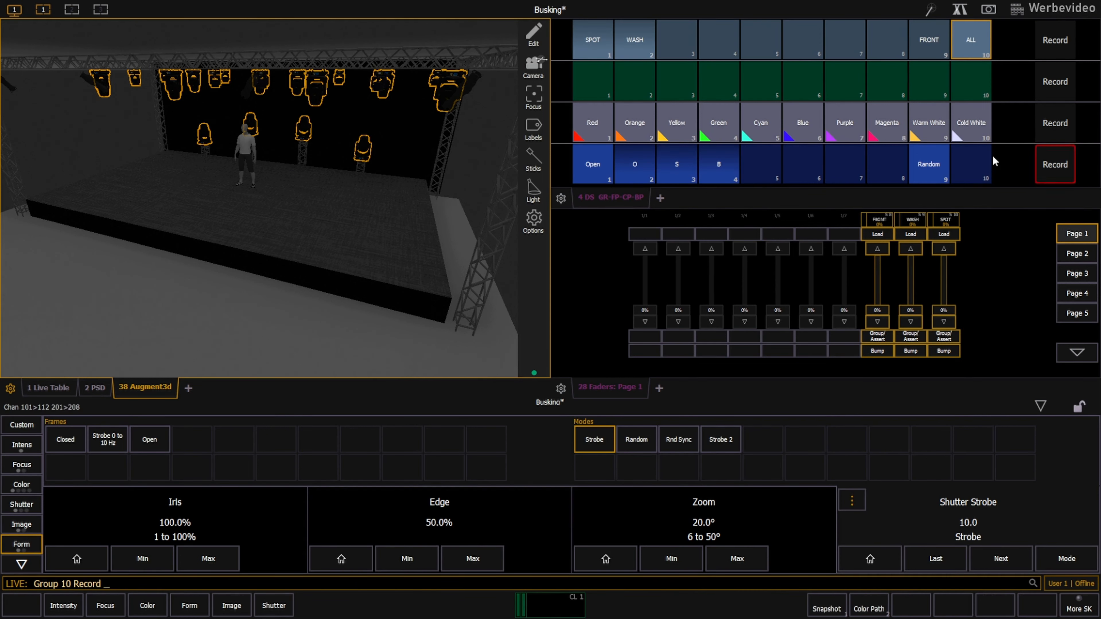
{"action": "left_click", "coordinate": [988, 161]}
{"action": "type", "text": "l Strobe"}
{"action": "key", "text": "Return"}
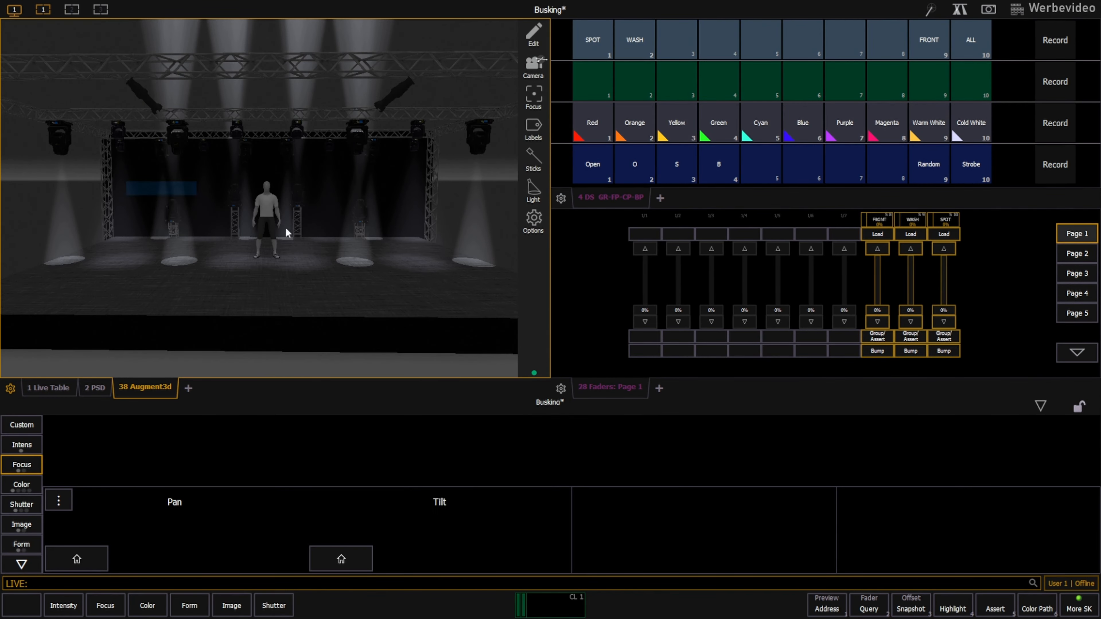
Set the tilt of channels 109 thru 112 to -120° and of channels 101 thru 108 to -20°.
{"action": "left_click_drag", "start_coordinate": [126, 181], "coordinate": [411, 259]}
{"action": "type", "text": "-120"}
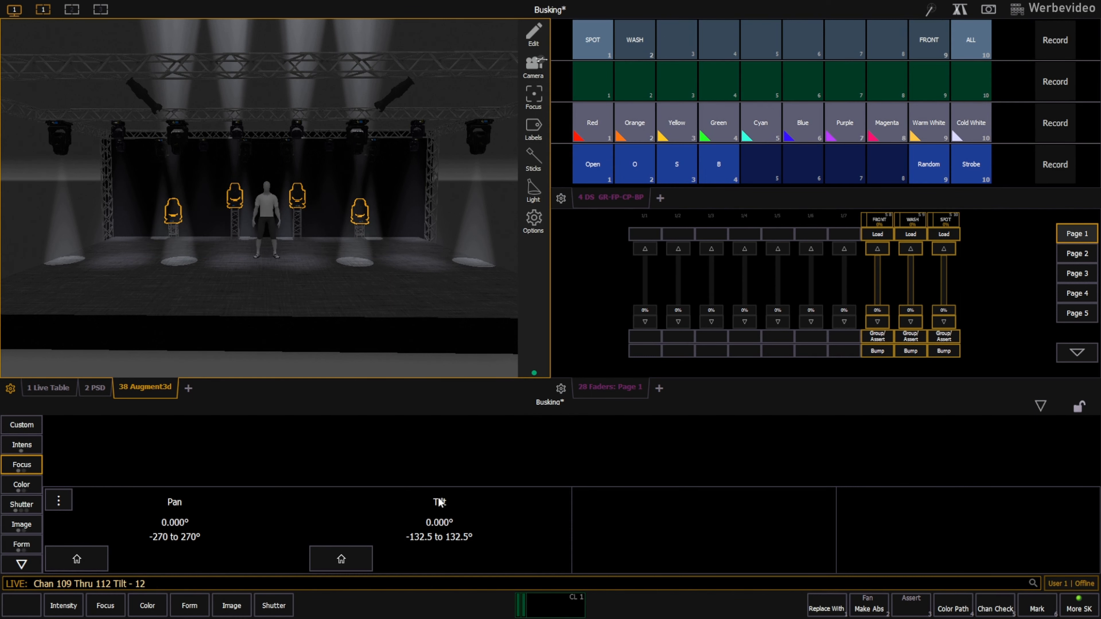
{"action": "key", "text": "Return"}
{"action": "type", "text": "101t108"}
{"action": "key", "text": "Return"}
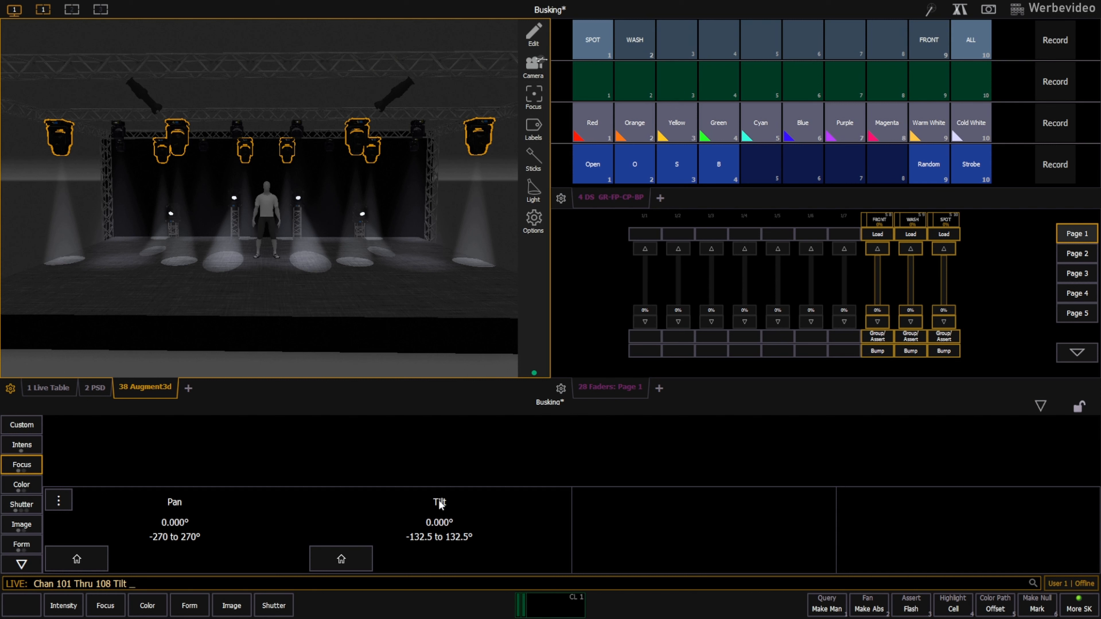
{"action": "type", "text": "-20"}
{"action": "key", "text": "Return"}
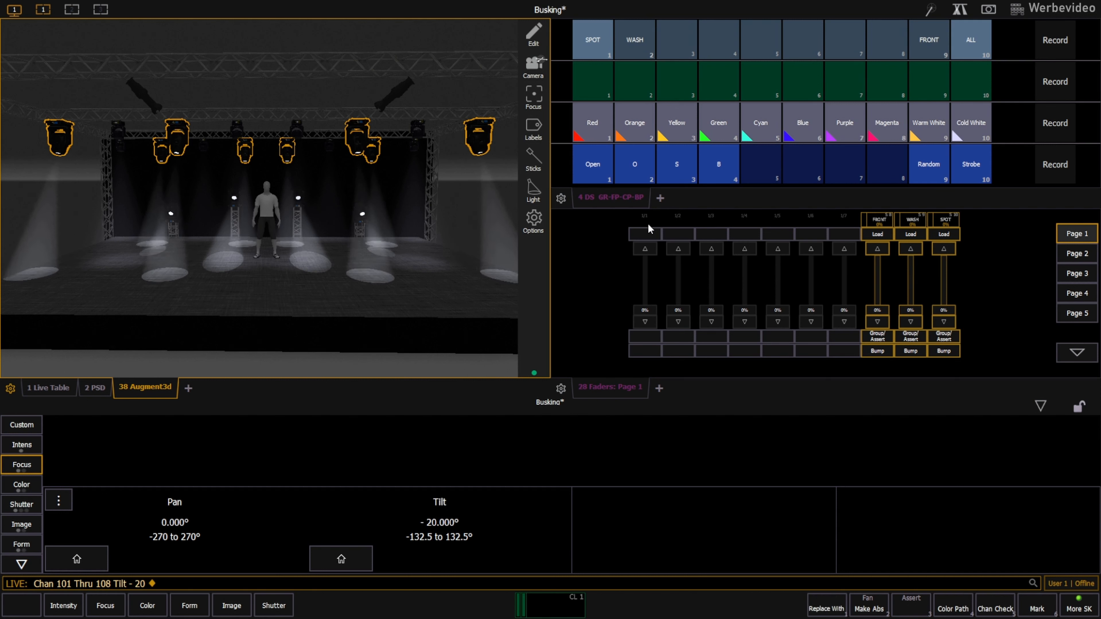
Set the WASH group's tilt to -20°.
{"action": "left_click", "coordinate": [634, 39]}
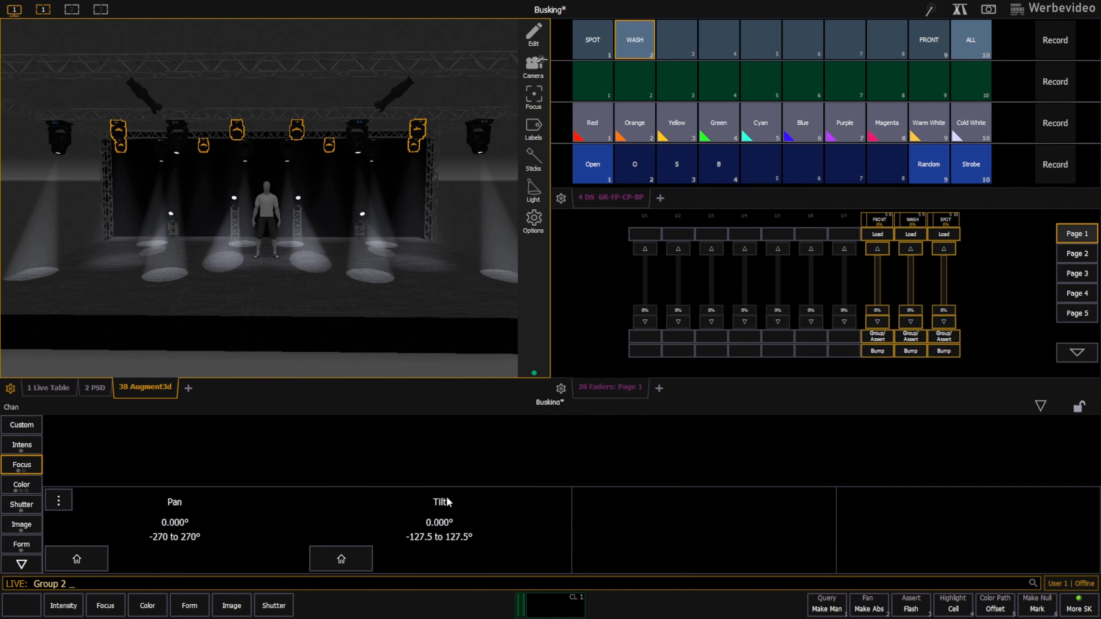
{"action": "type", "text": "- 20"}
{"action": "key", "text": "Return"}
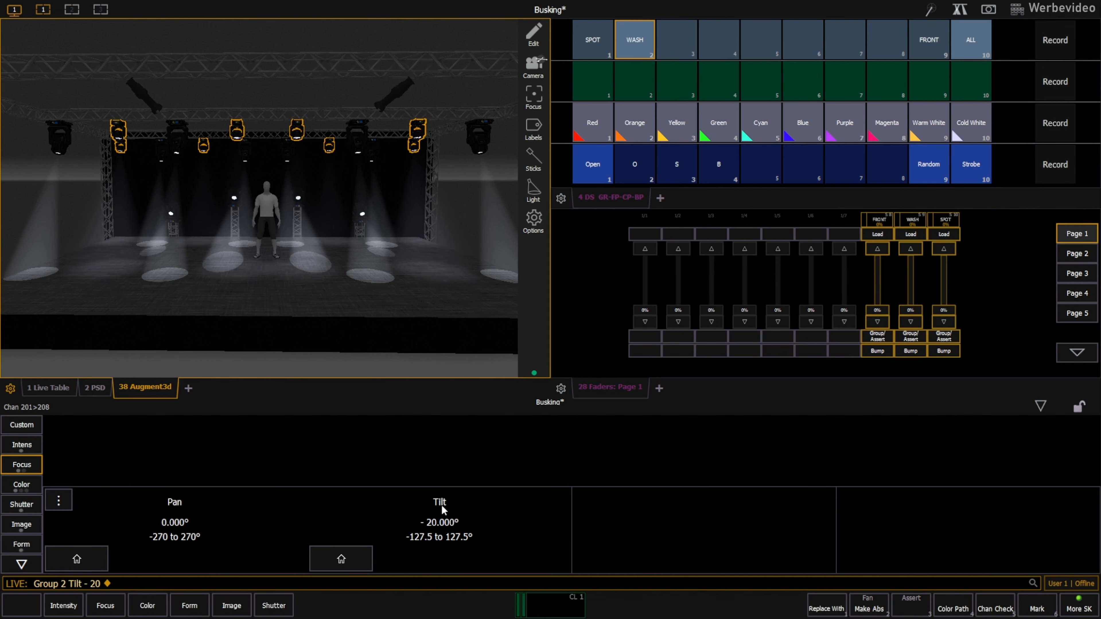
Record the ALL group's current position as Focus Palette 1 and label it Down.
{"action": "left_click", "coordinate": [970, 40]}
{"action": "key", "text": "r"}
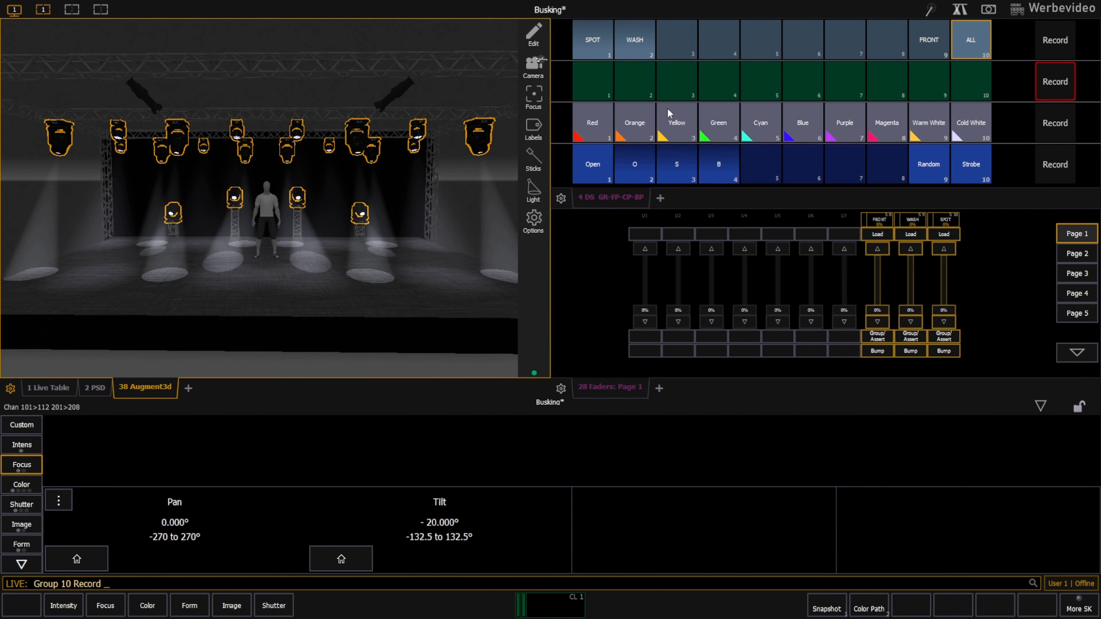
{"action": "left_click", "coordinate": [589, 85]}
{"action": "type", "text": "l "}
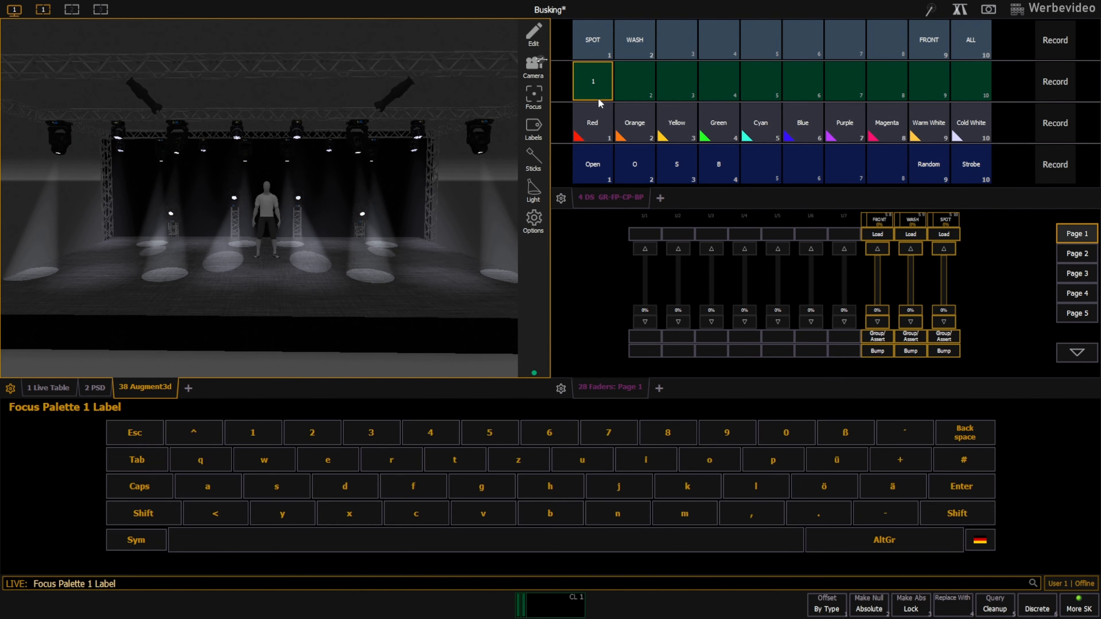
{"action": "type", "text": "Down"}
{"action": "key", "text": "Return"}
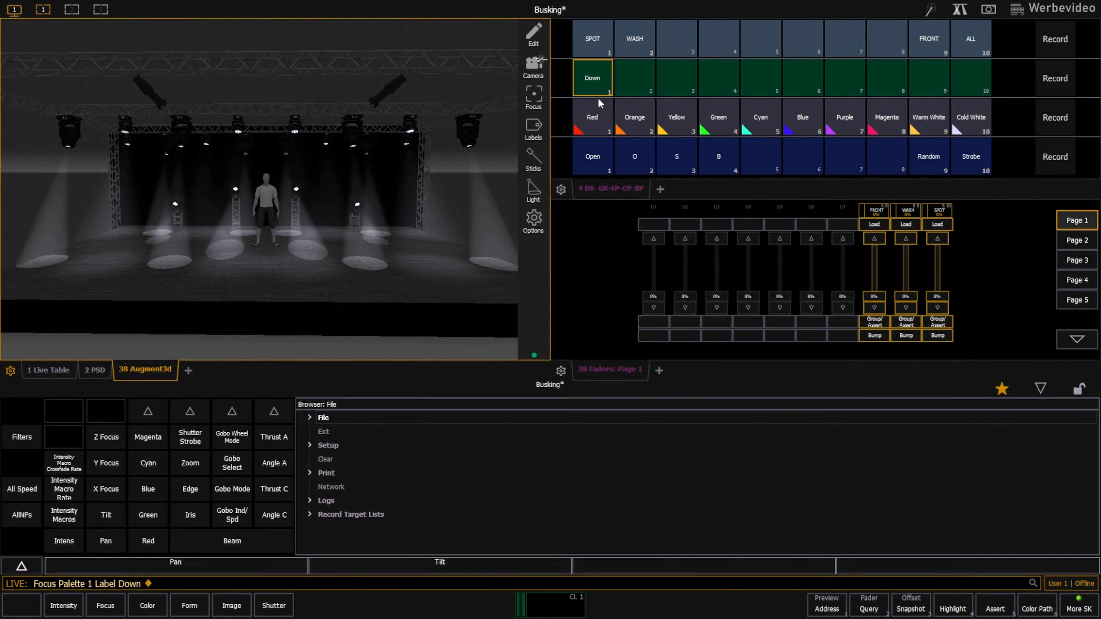
Set the ALL group's tilt to -100° and the tilt of channels 109 thru 112 to -20°.
{"action": "left_click", "coordinate": [438, 563]}
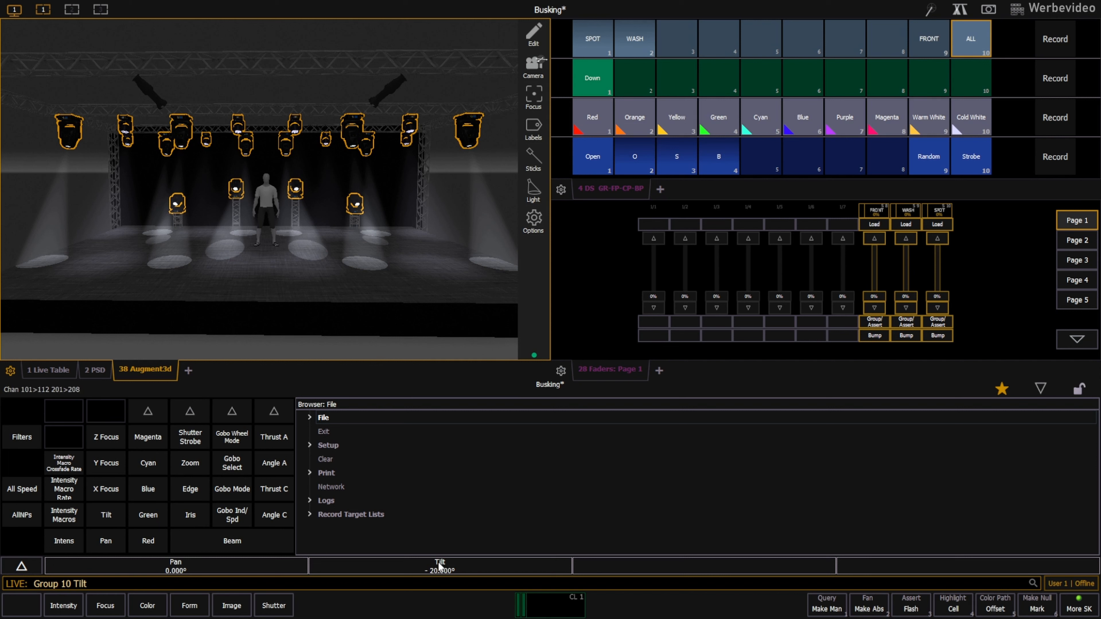
{"action": "type", "text": "- 100"}
{"action": "key", "text": "Return"}
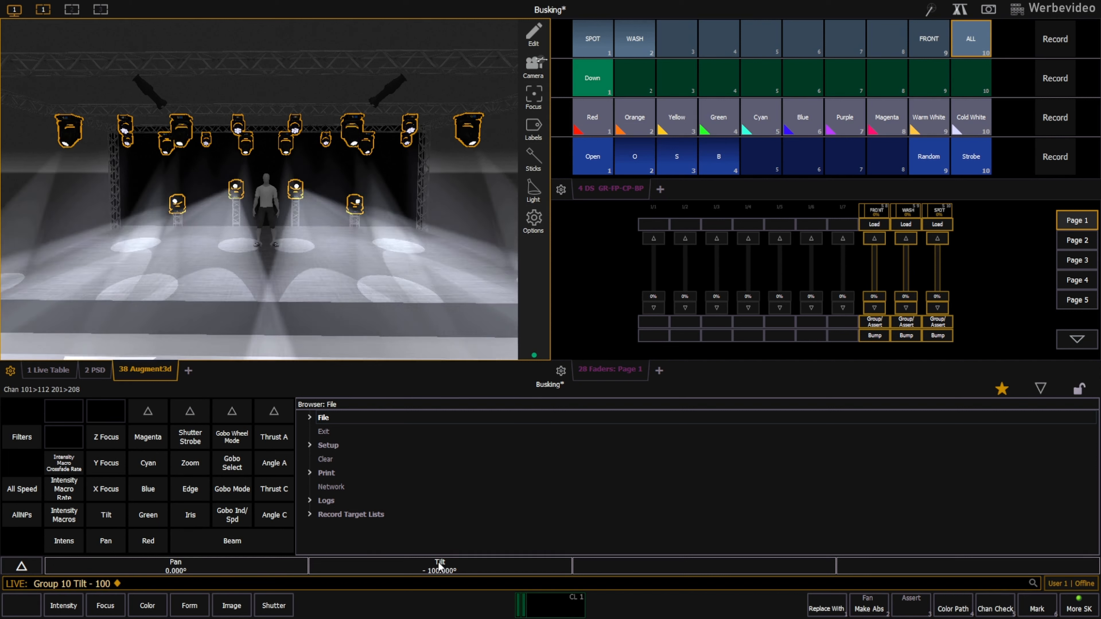
{"action": "left_click_drag", "start_coordinate": [144, 172], "coordinate": [413, 263]}
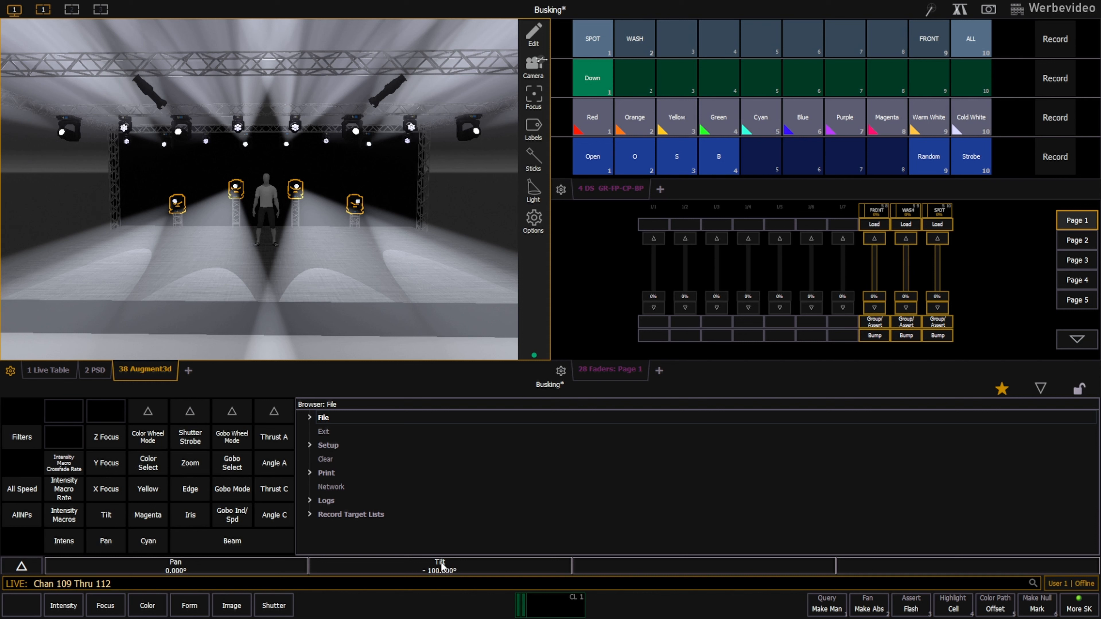
{"action": "type", "text": "20"}
{"action": "key", "text": "Return"}
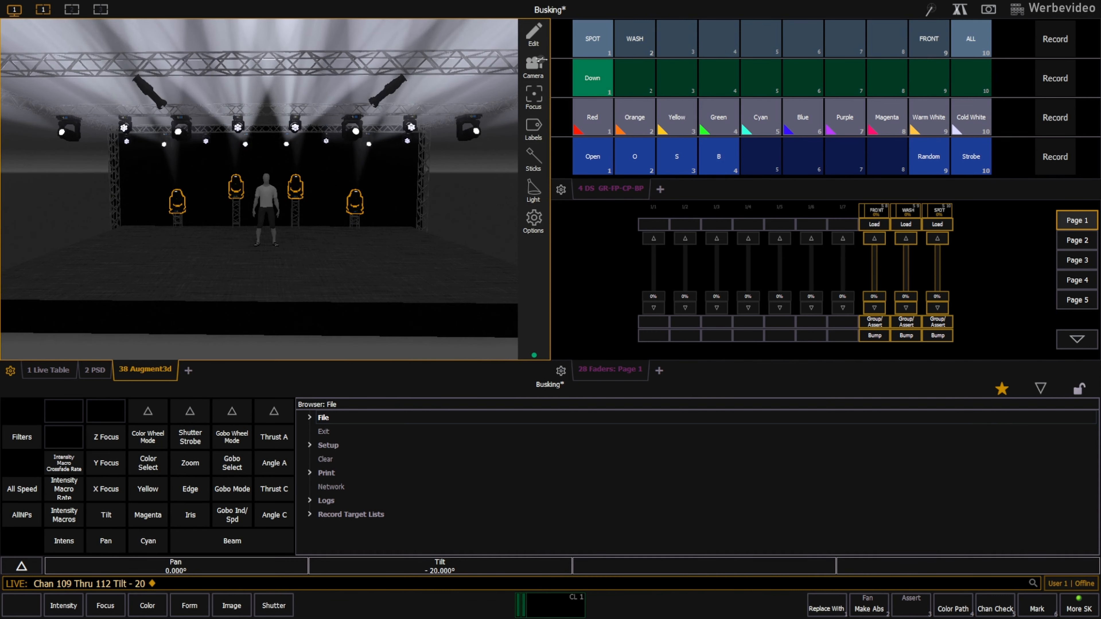
Record the ALL group's upward position as Focus Palette 2 and label it Up.
{"action": "left_click", "coordinate": [982, 43]}
{"action": "left_click", "coordinate": [1055, 78]}
{"action": "left_click", "coordinate": [636, 76]}
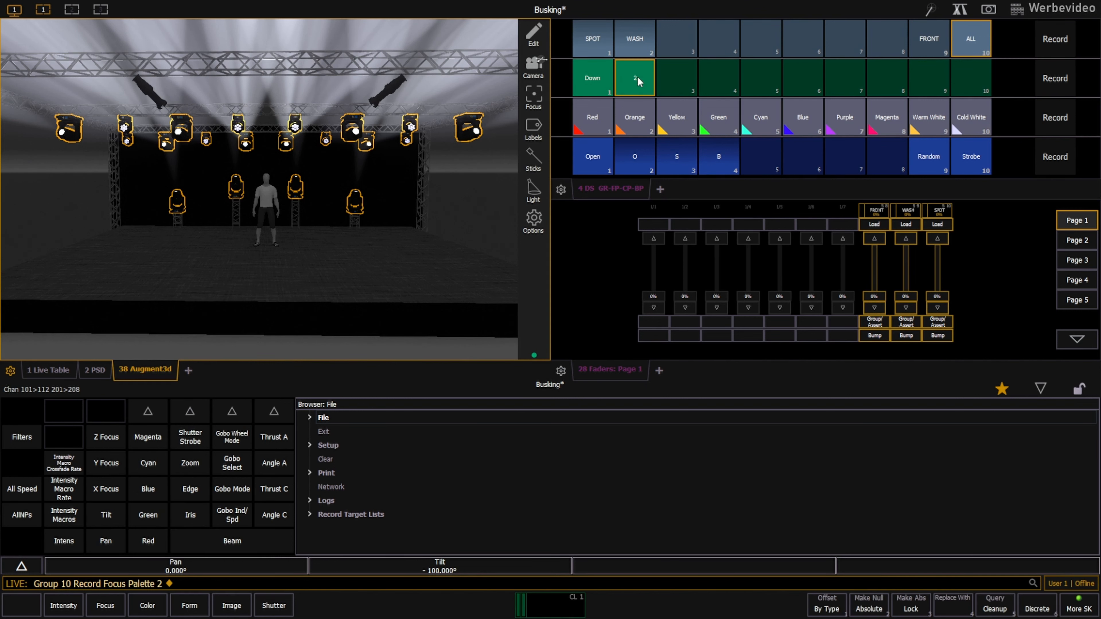
{"action": "type", "text": "lUp"}
{"action": "key", "text": "Return"}
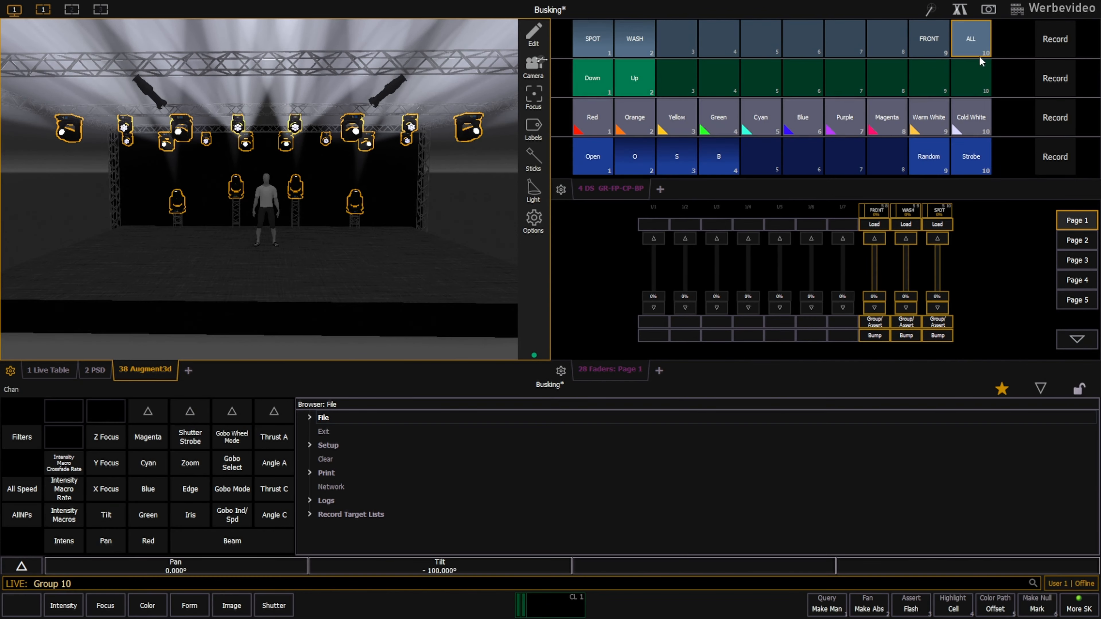
Display the beams as sticks in the 3D view and aim the ALL group at the figure at centre stage.
{"action": "left_click_drag", "start_coordinate": [270, 251], "coordinate": [264, 273]}
{"action": "left_click", "coordinate": [533, 191]}
{"action": "left_click", "coordinate": [534, 160]}
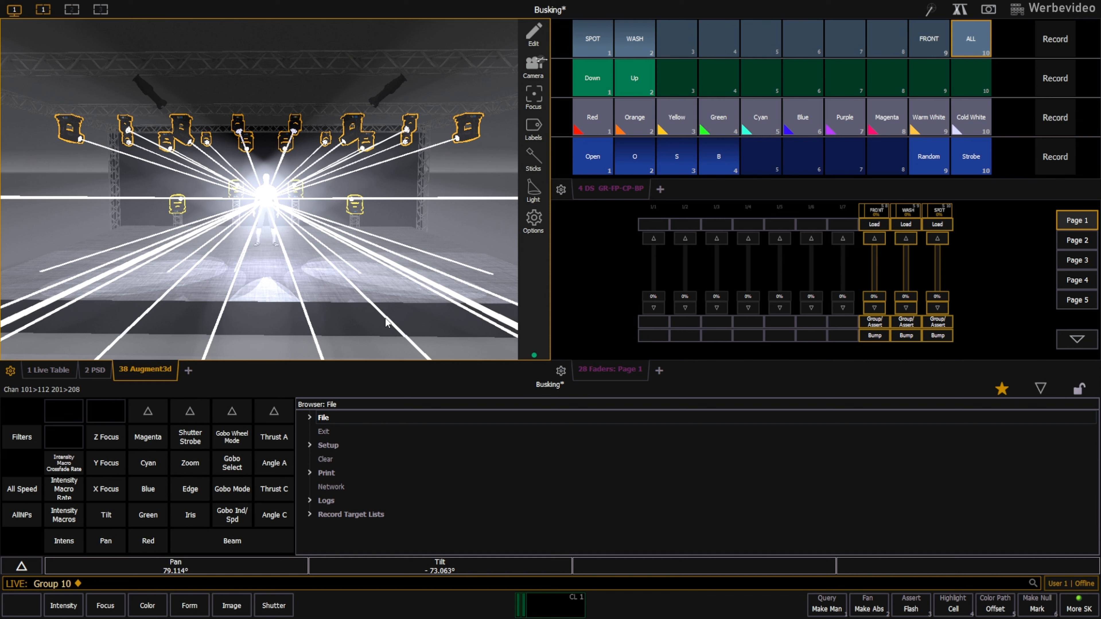
{"action": "left_click_drag", "start_coordinate": [272, 283], "coordinate": [267, 249]}
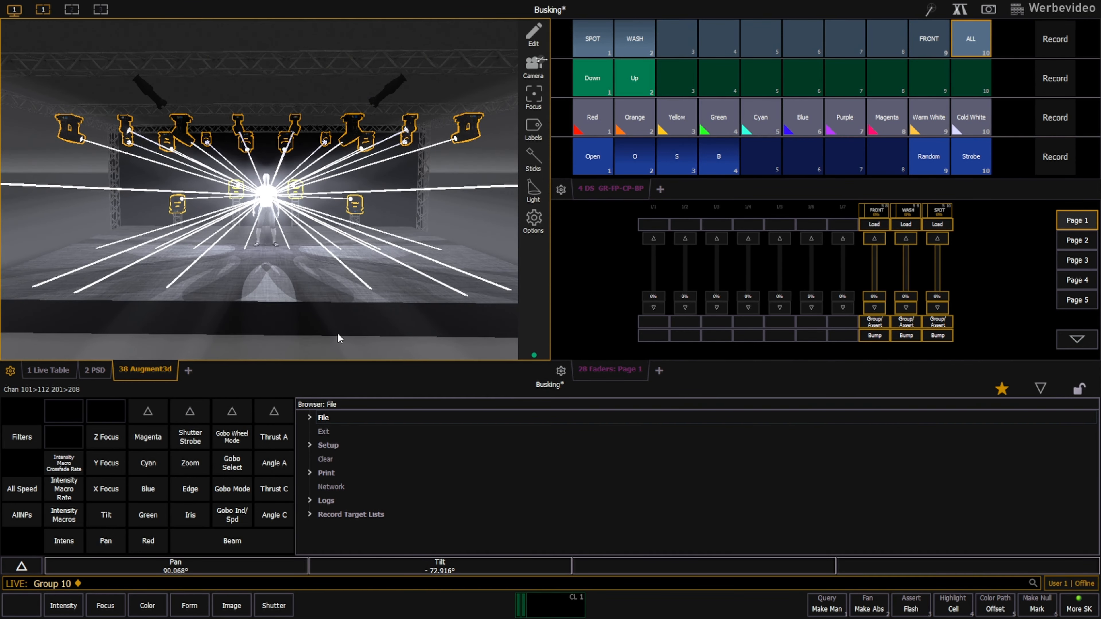
Record the centre-stage position as Focus Palette 3 and label it Middle.
{"action": "left_click", "coordinate": [1059, 159]}
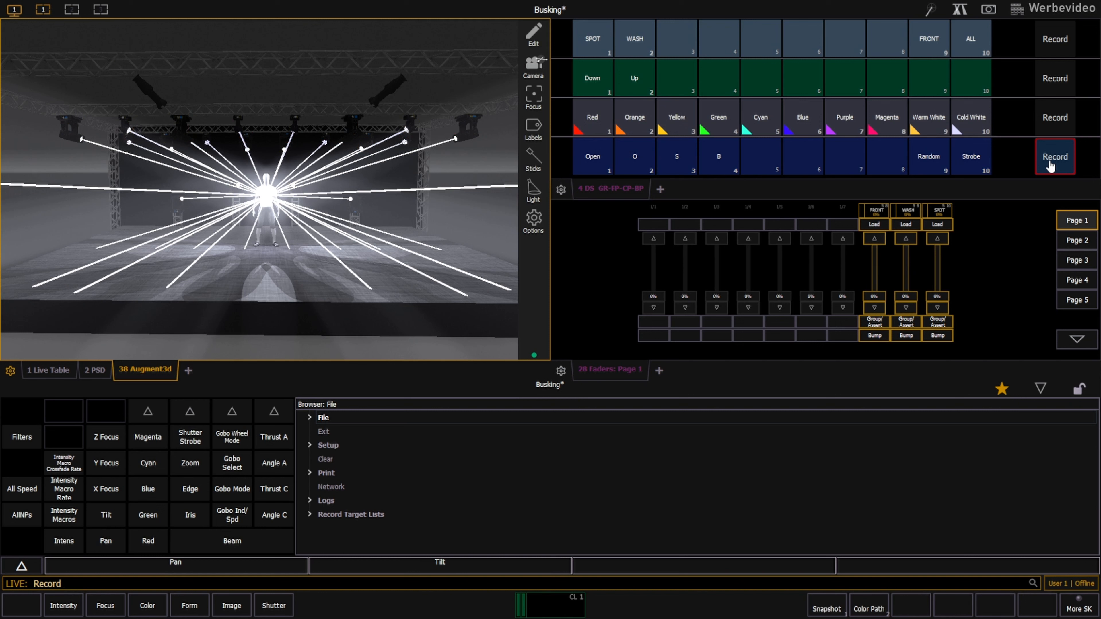
{"action": "left_click", "coordinate": [681, 76]}
{"action": "type", "text": "lMiddle"}
{"action": "key", "text": "Return"}
Apply the Down palette to the ALL group and aim channels 101 and 102 so that their beams cross.
{"action": "left_click", "coordinate": [981, 47]}
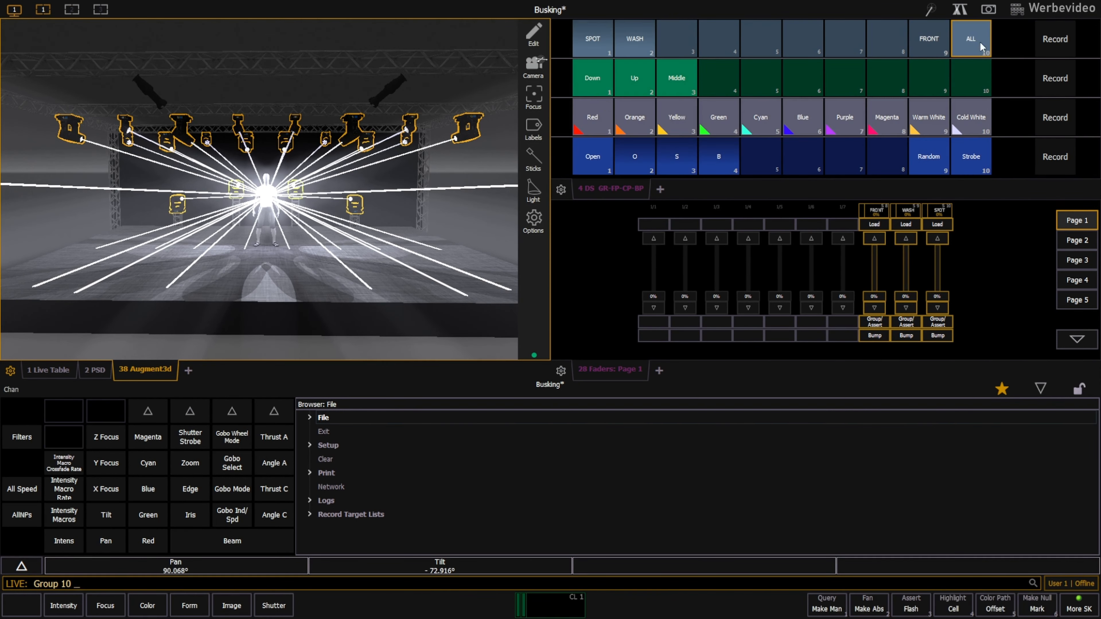
{"action": "left_click", "coordinate": [594, 82]}
{"action": "left_click", "coordinate": [468, 182]}
{"action": "scroll", "coordinate": [304, 182], "scroll_direction": "down", "scroll_amount": 1}
{"action": "left_click", "coordinate": [113, 158]}
{"action": "left_click", "coordinate": [213, 154]}
{"action": "left_click_drag", "start_coordinate": [153, 275], "coordinate": [152, 273]}
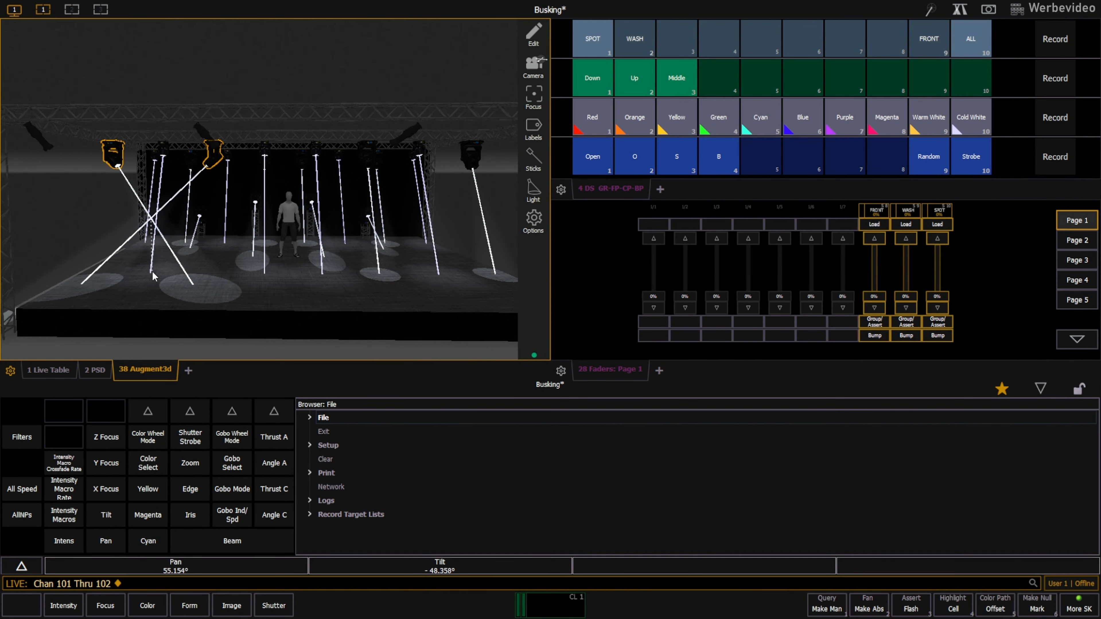
Cross the beams of the other front spot pair and of wash channel pairs 203/204 and 201/202.
{"action": "left_click", "coordinate": [371, 159]}
{"action": "left_click", "coordinate": [472, 157]}
{"action": "left_click", "coordinate": [439, 273]}
{"action": "left_click", "coordinate": [418, 153]}
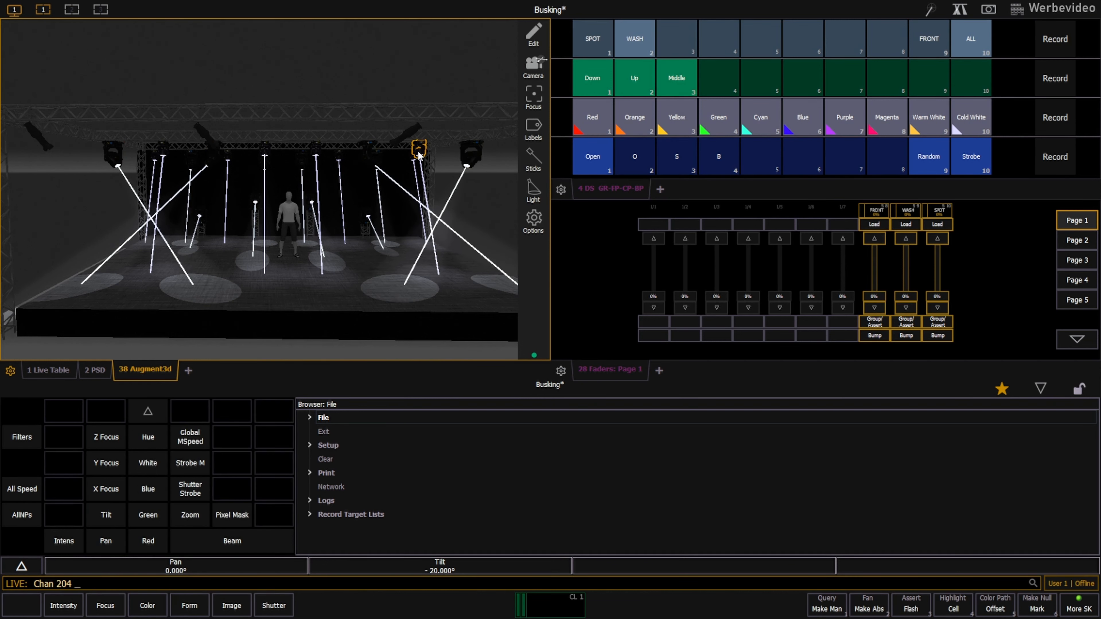
{"action": "left_click", "coordinate": [374, 270]}
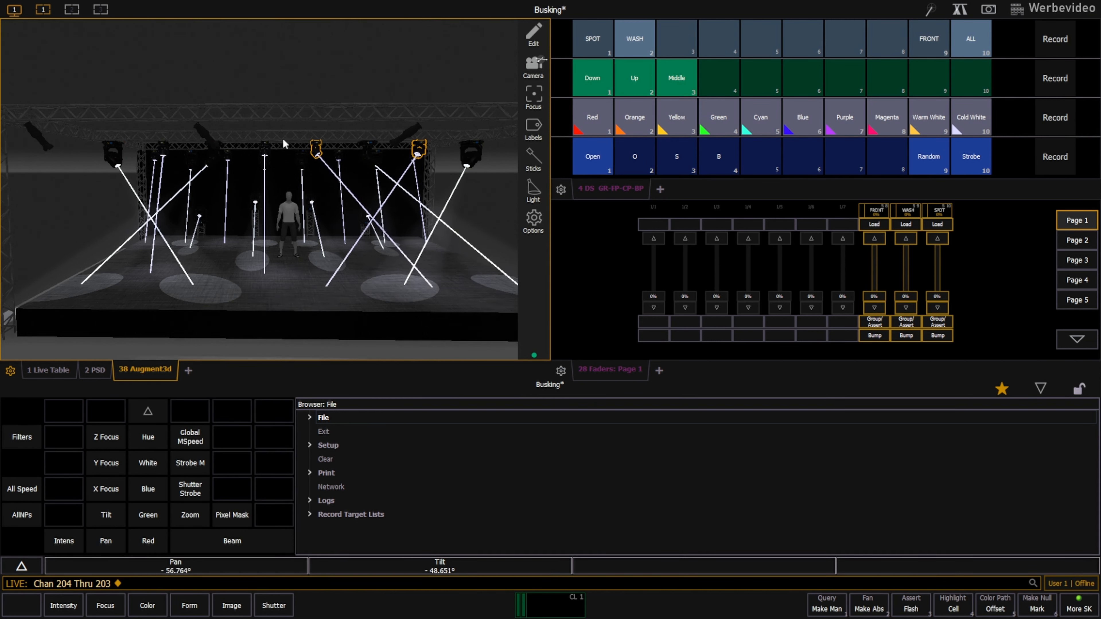
{"action": "left_click", "coordinate": [208, 285]}
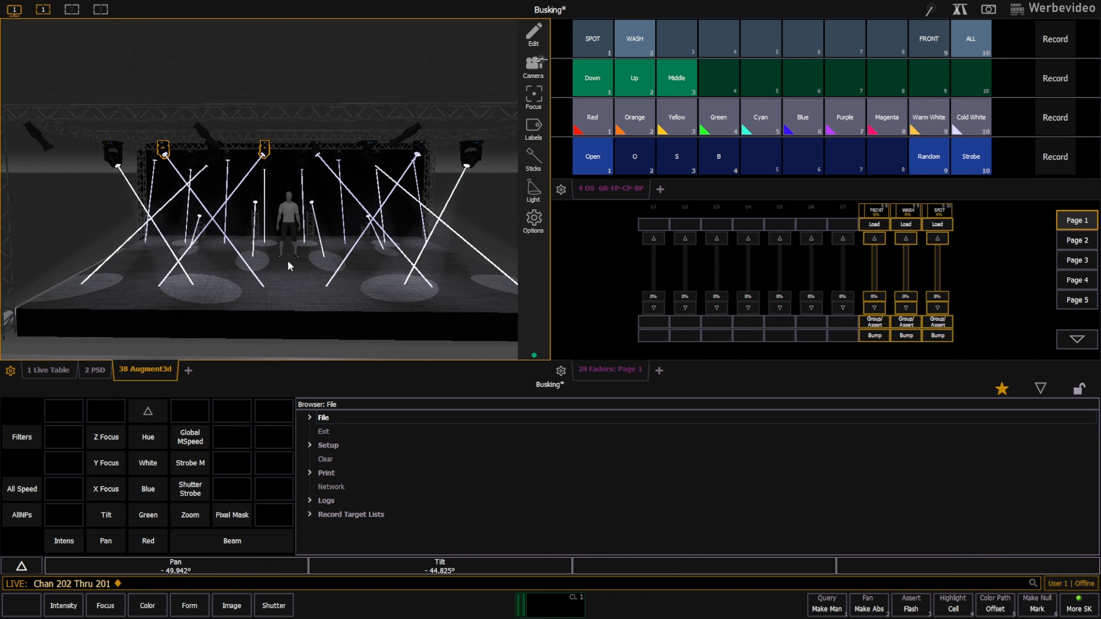
Cross the beams of the two floor spots on each side of the figure.
{"action": "left_click_drag", "start_coordinate": [196, 253], "coordinate": [194, 216]}
{"action": "scroll", "coordinate": [193, 208], "scroll_direction": "up", "scroll_amount": 3}
{"action": "left_click", "coordinate": [186, 192]}
{"action": "left_click", "coordinate": [255, 174]}
{"action": "left_click_drag", "start_coordinate": [201, 265], "coordinate": [208, 243]}
{"action": "left_click", "coordinate": [329, 177]}
{"action": "left_click", "coordinate": [400, 195]}
{"action": "left_click_drag", "start_coordinate": [381, 256], "coordinate": [372, 243]}
{"action": "key", "text": "BackSpace"}
Cross the beams of rear spot channel pairs 105/106 and 107/108.
{"action": "left_click", "coordinate": [175, 130]}
{"action": "left_click", "coordinate": [267, 117]}
{"action": "left_click_drag", "start_coordinate": [220, 239], "coordinate": [216, 230]}
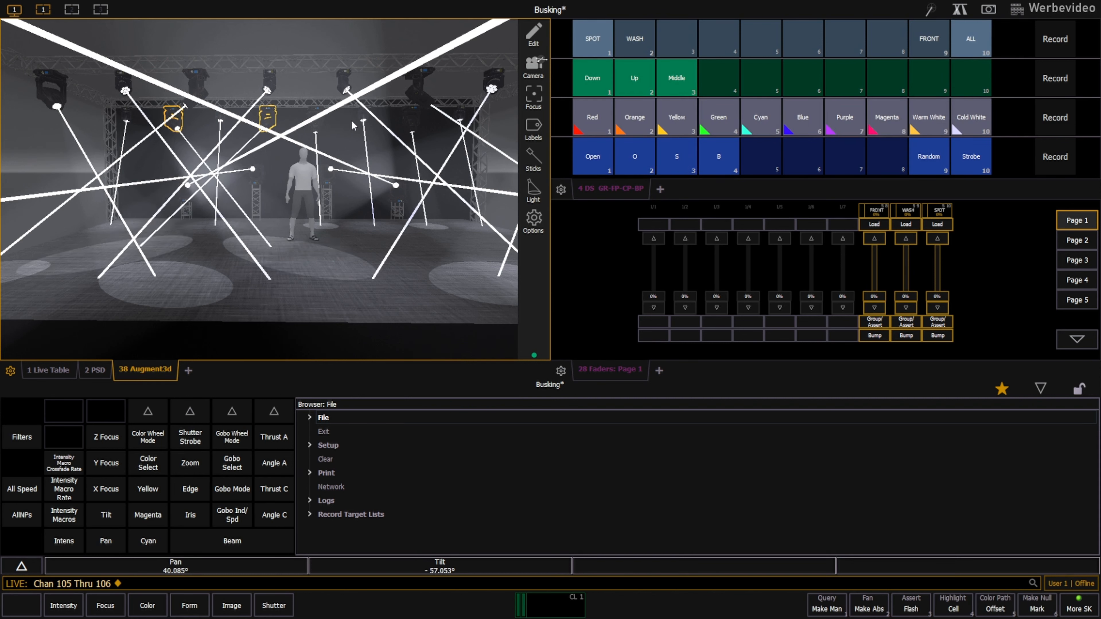
{"action": "left_click", "coordinate": [317, 121]}
{"action": "left_click", "coordinate": [409, 123]}
{"action": "left_click_drag", "start_coordinate": [379, 232], "coordinate": [373, 232]}
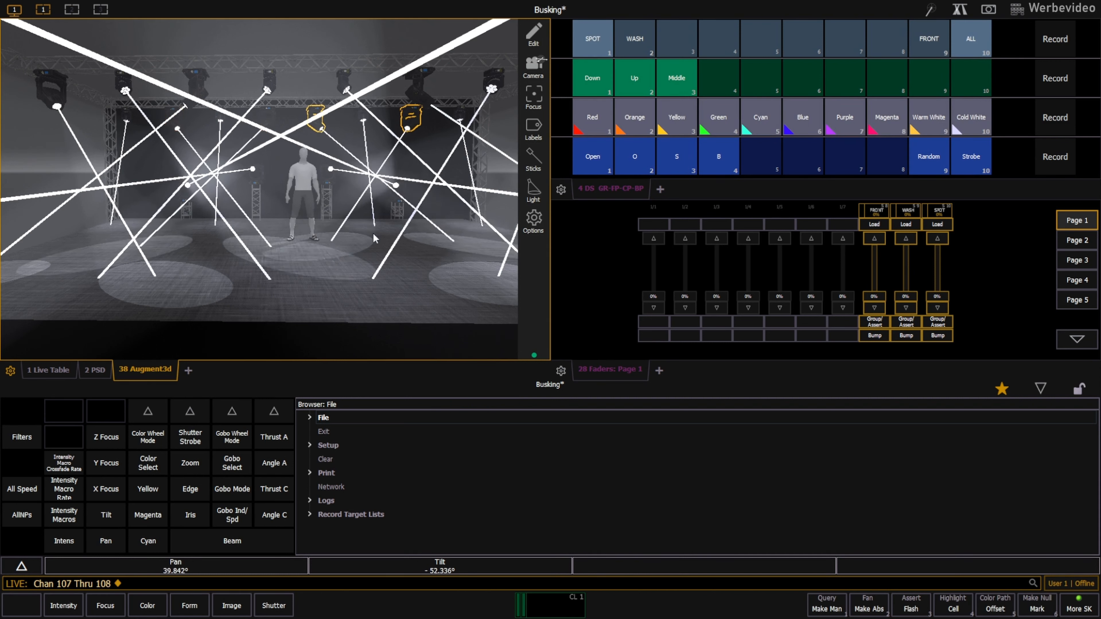
Cross the beams of rear wash channel pairs 207/208 and 205/206.
{"action": "left_click", "coordinate": [459, 114]}
{"action": "left_click", "coordinate": [362, 116]}
{"action": "left_click_drag", "start_coordinate": [430, 254], "coordinate": [416, 229]}
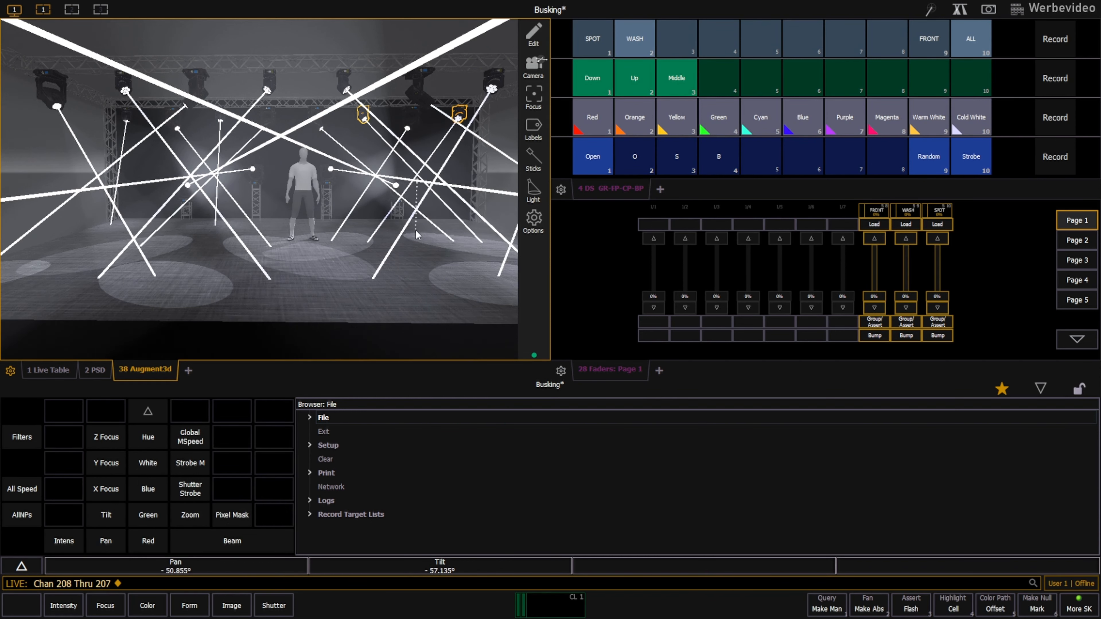
{"action": "left_click", "coordinate": [203, 106]}
{"action": "left_click_drag", "start_coordinate": [178, 236], "coordinate": [174, 228]}
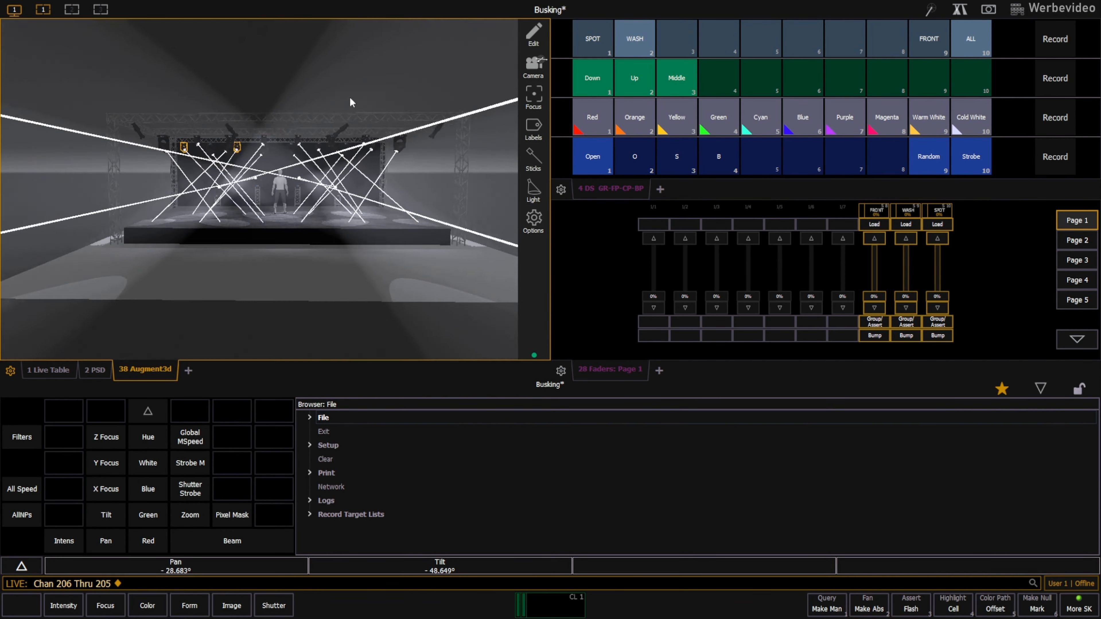
Record the ALL group's crossed-beam position as Focus Palette 4 and label it XX.
{"action": "left_click", "coordinate": [971, 44]}
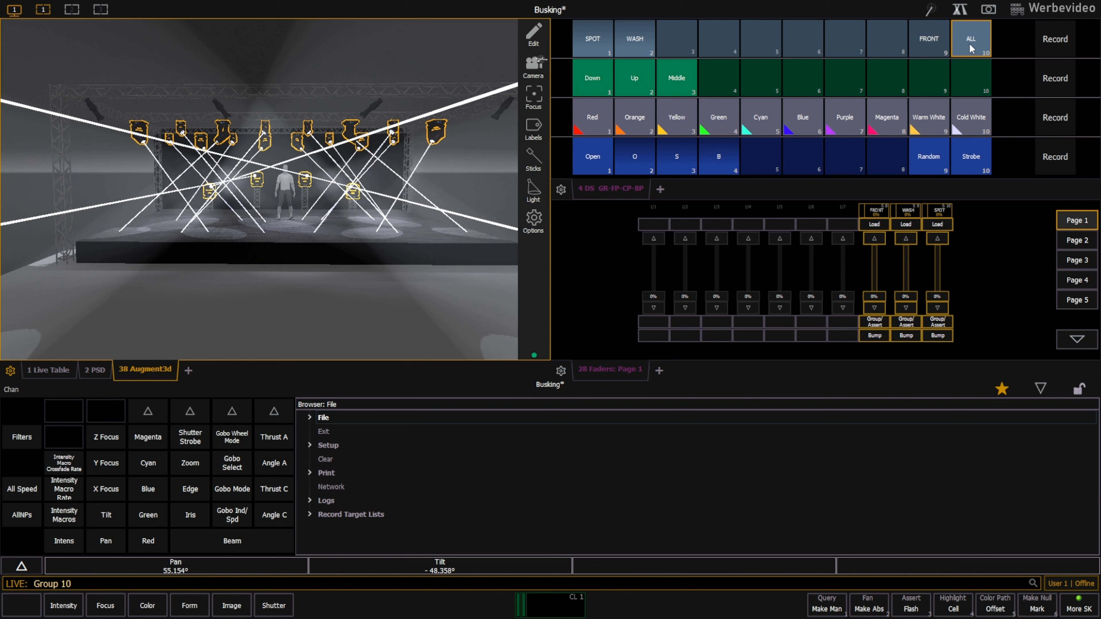
{"action": "left_click", "coordinate": [1065, 85]}
{"action": "left_click", "coordinate": [717, 78]}
{"action": "type", "text": "XX"}
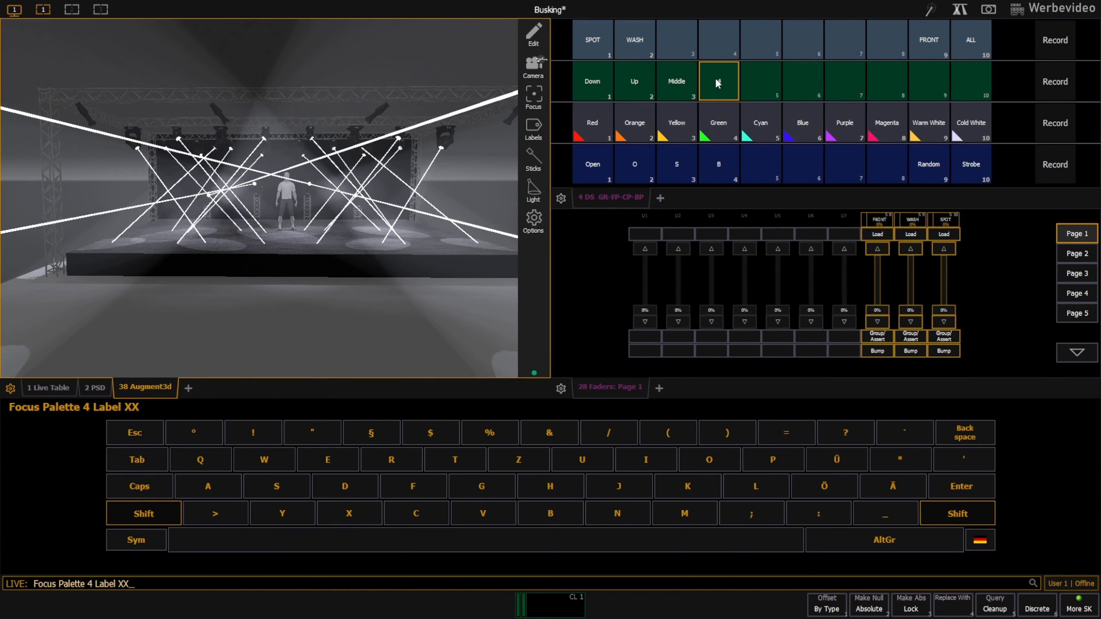
{"action": "key", "text": "Return"}
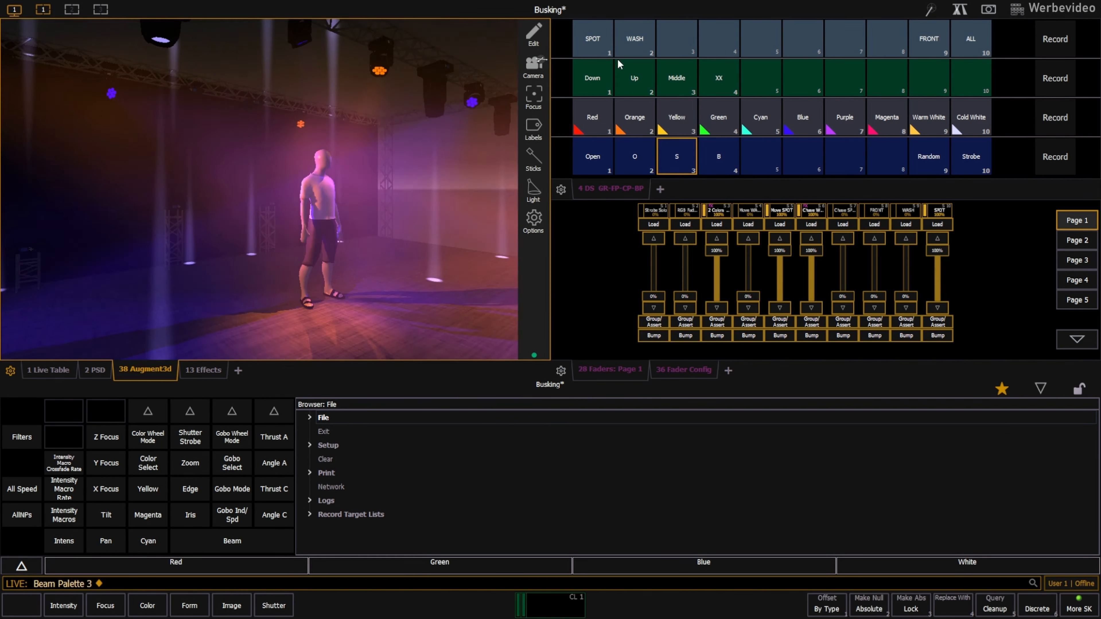
Apply the S beam palette and the XX focus palette to the SPOT group.
{"action": "left_click", "coordinate": [607, 50]}
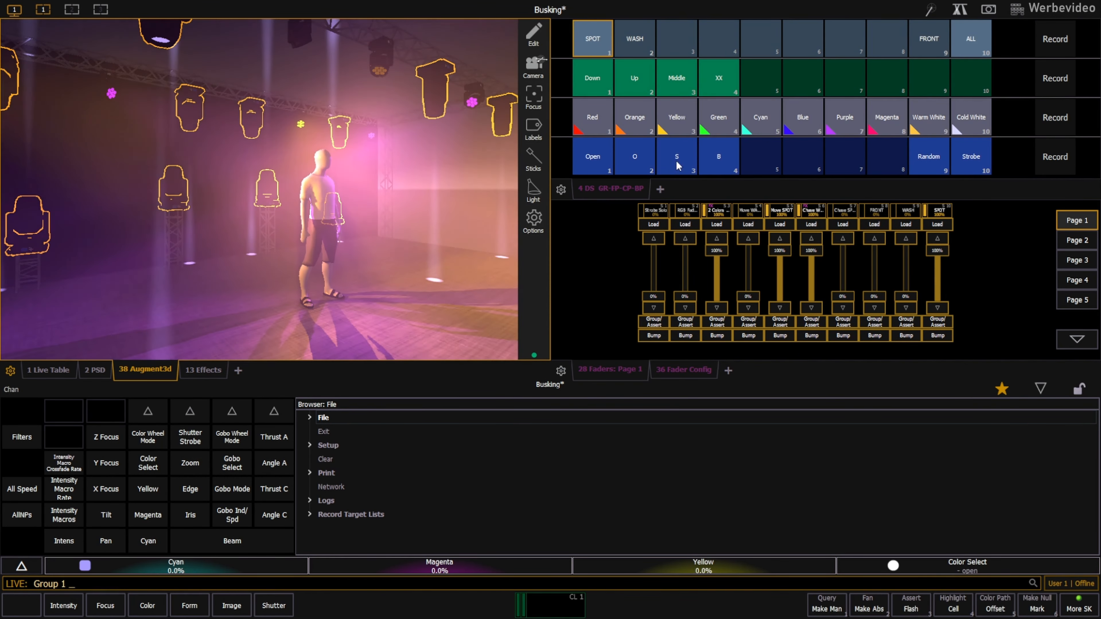
{"action": "left_click", "coordinate": [676, 161]}
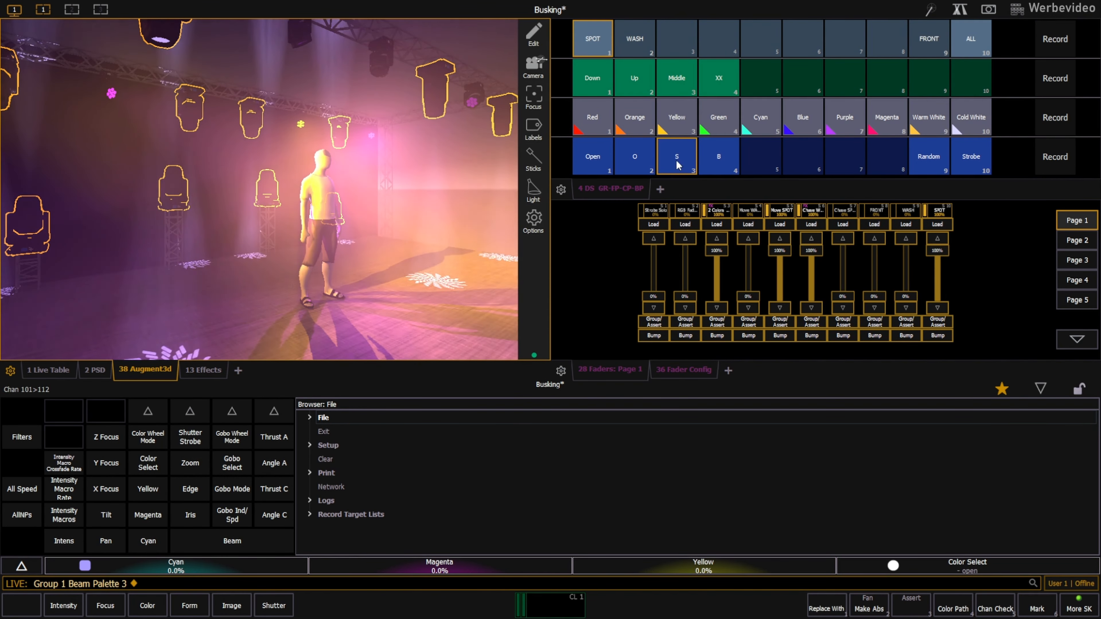
{"action": "left_click", "coordinate": [735, 77]}
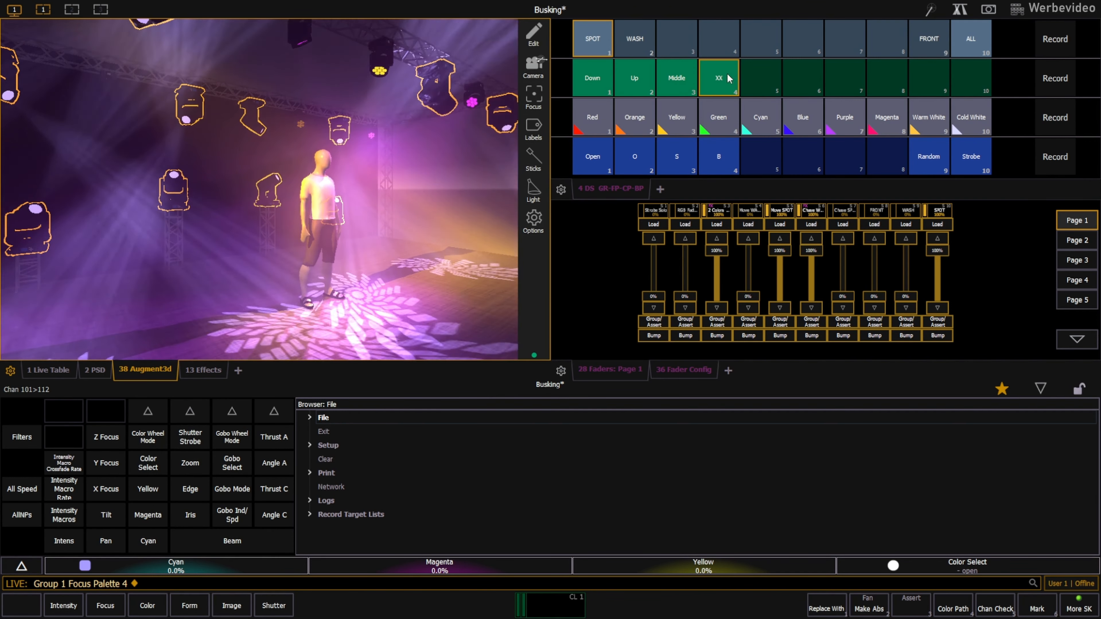